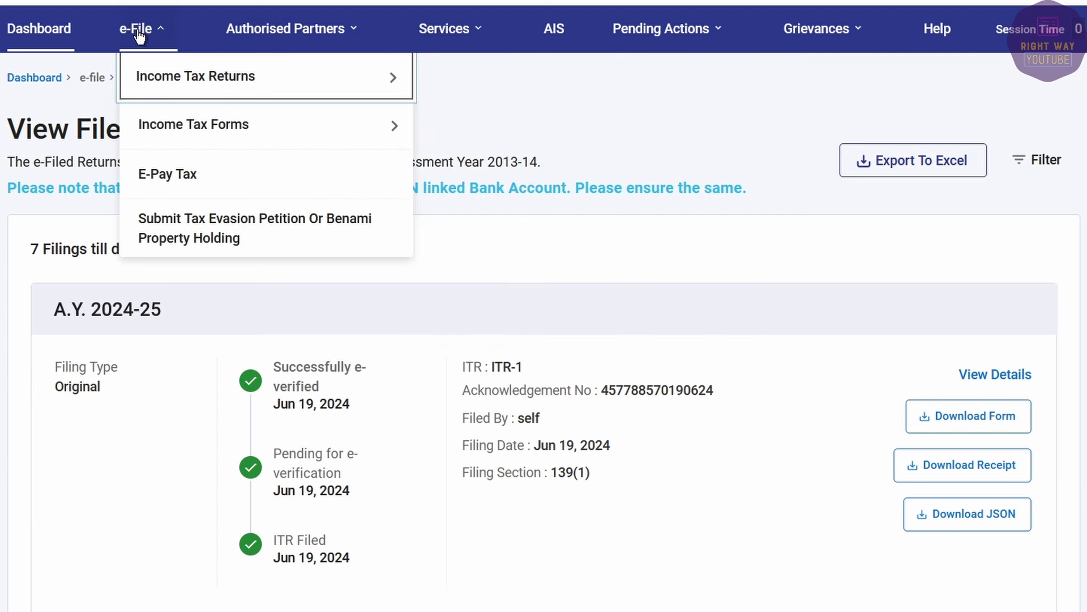
Open the list of filed income tax returns and check the filing and e-verification status of the A.Y. 2024-25 return.
mouse_move(194, 76)
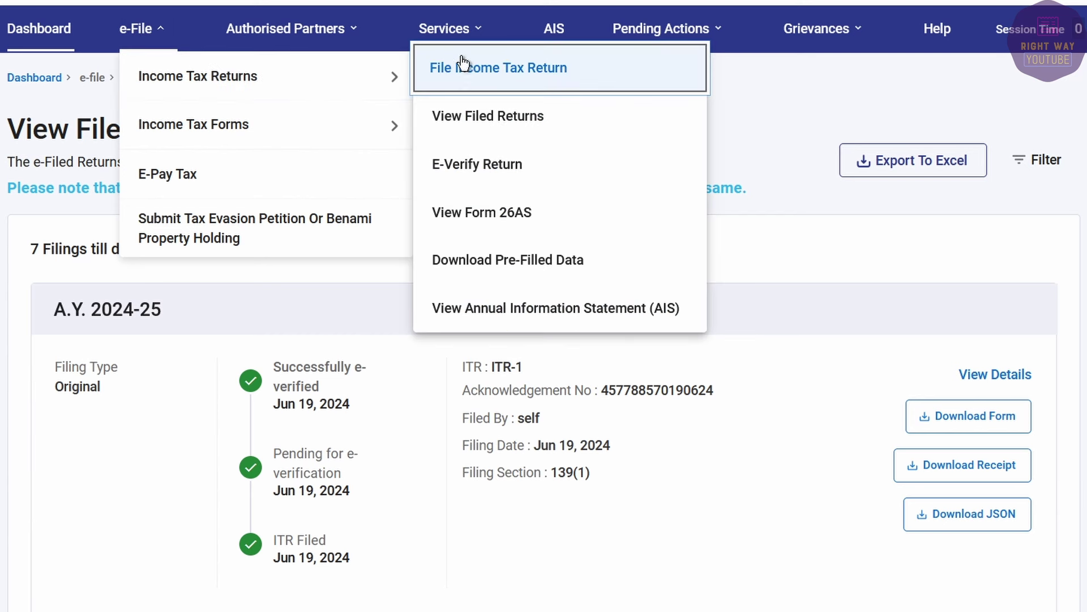
left_click(488, 119)
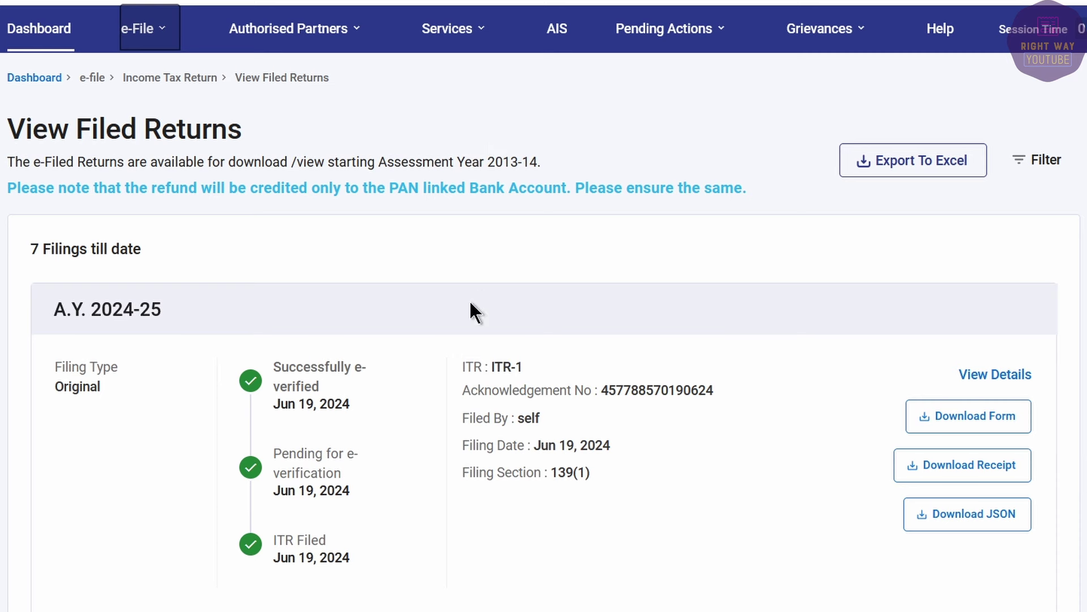
scroll(334, 470, "down", 5)
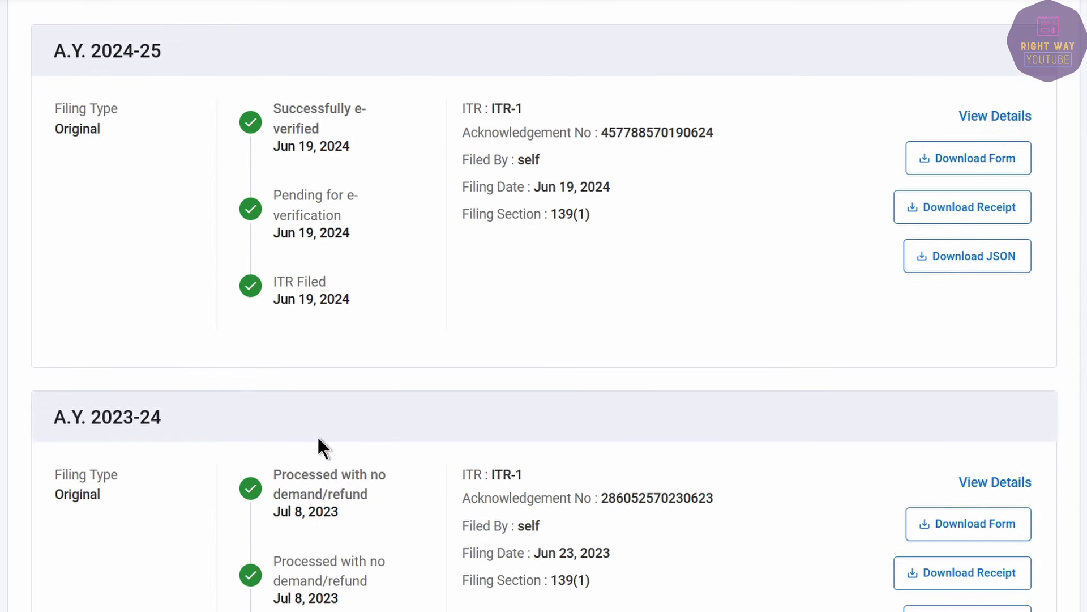
left_click_drag(338, 300, 279, 301)
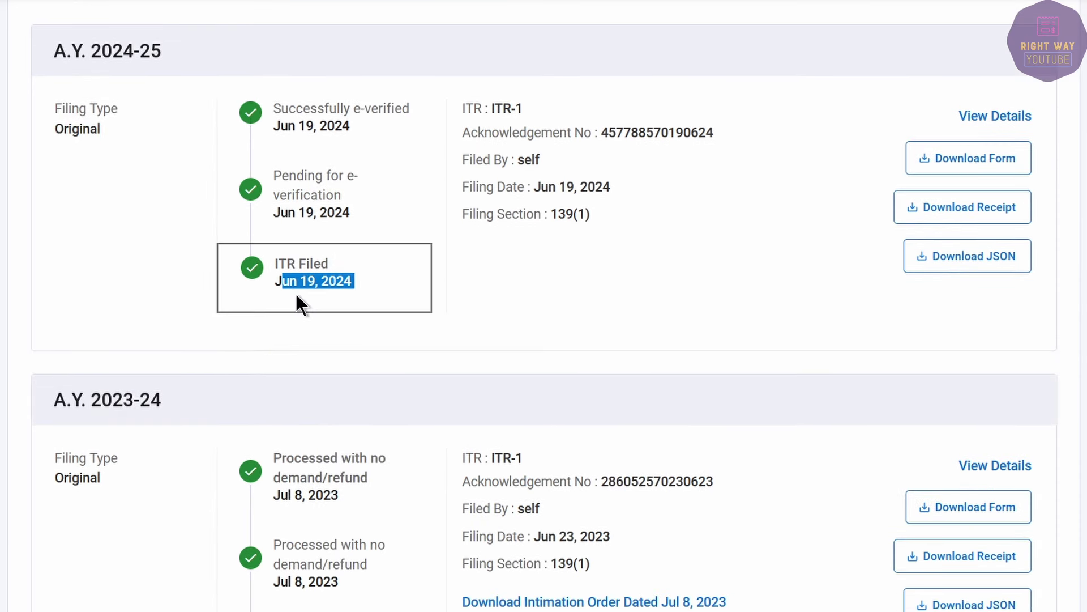
left_click(321, 284)
left_click_drag(356, 214, 278, 180)
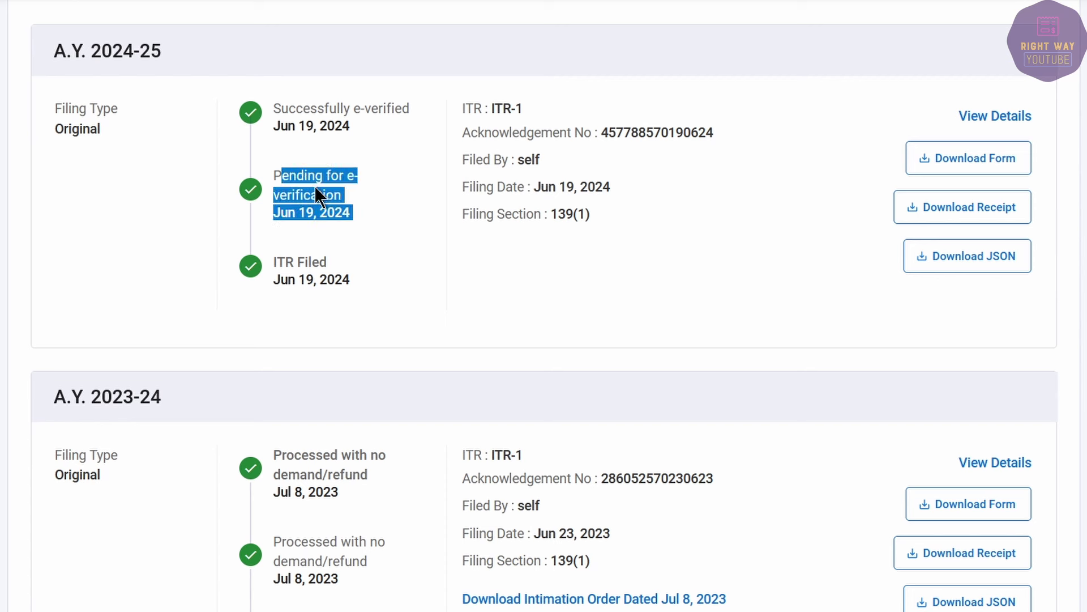
left_click(290, 176)
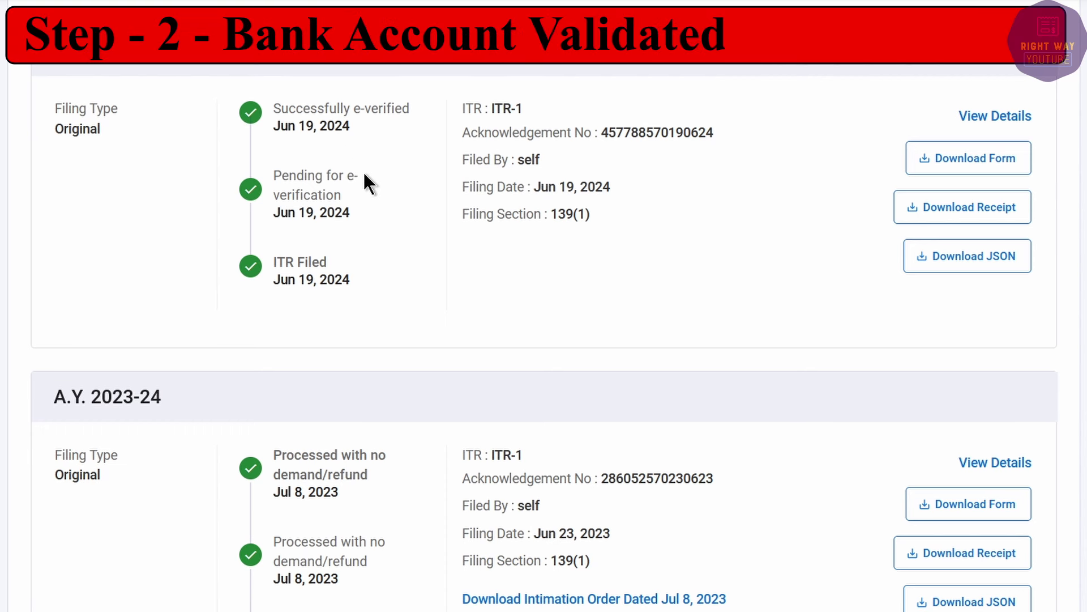
Open the bank accounts in the taxpayer's profile and check the account's validation, refund eligibility and refund nomination.
scroll(371, 171, "up", 5)
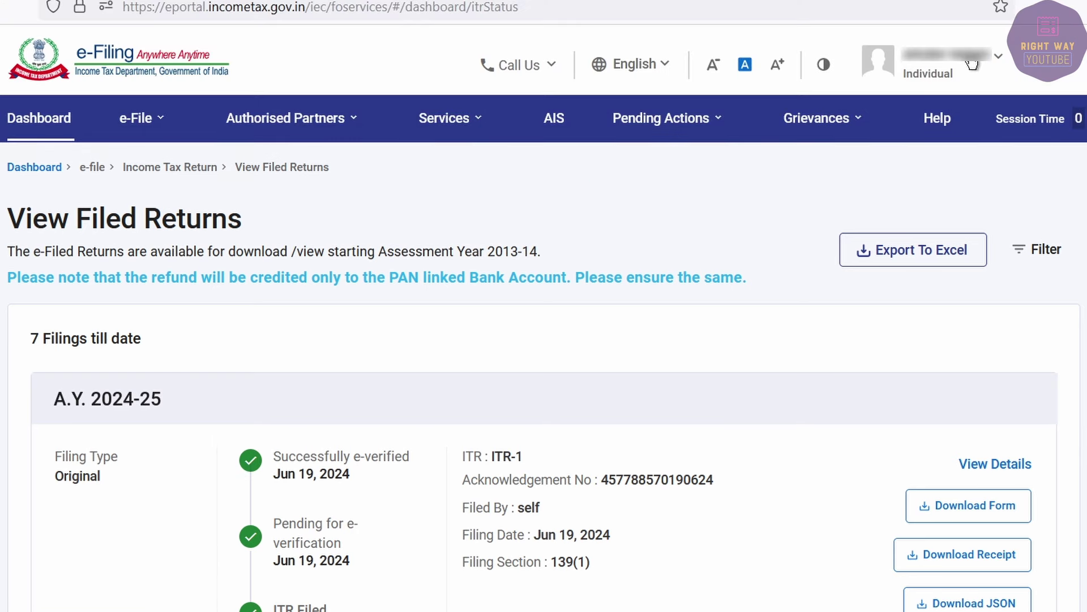
left_click(970, 59)
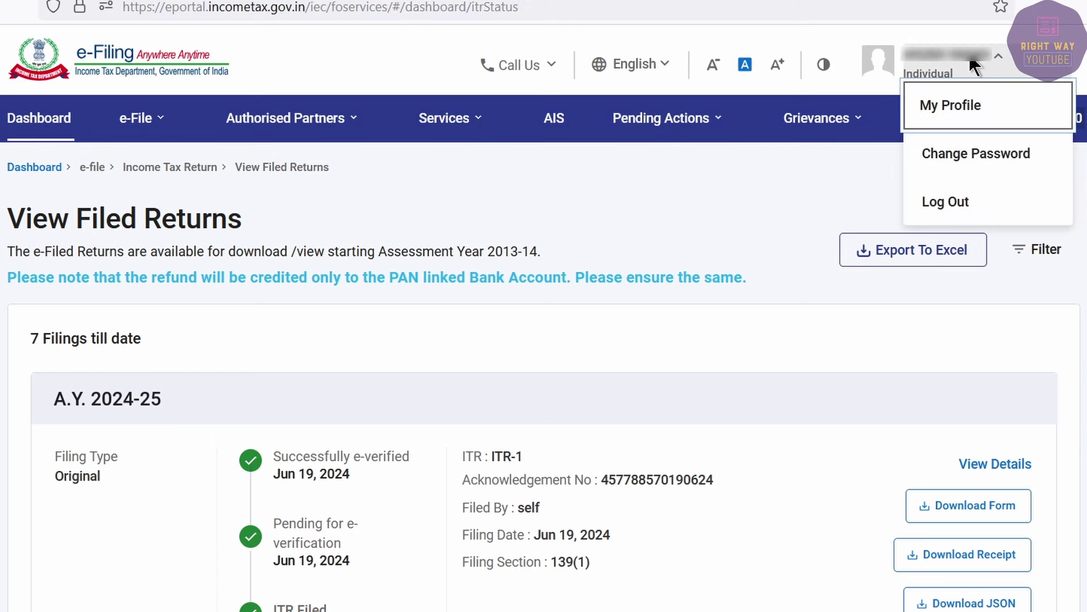
left_click(949, 111)
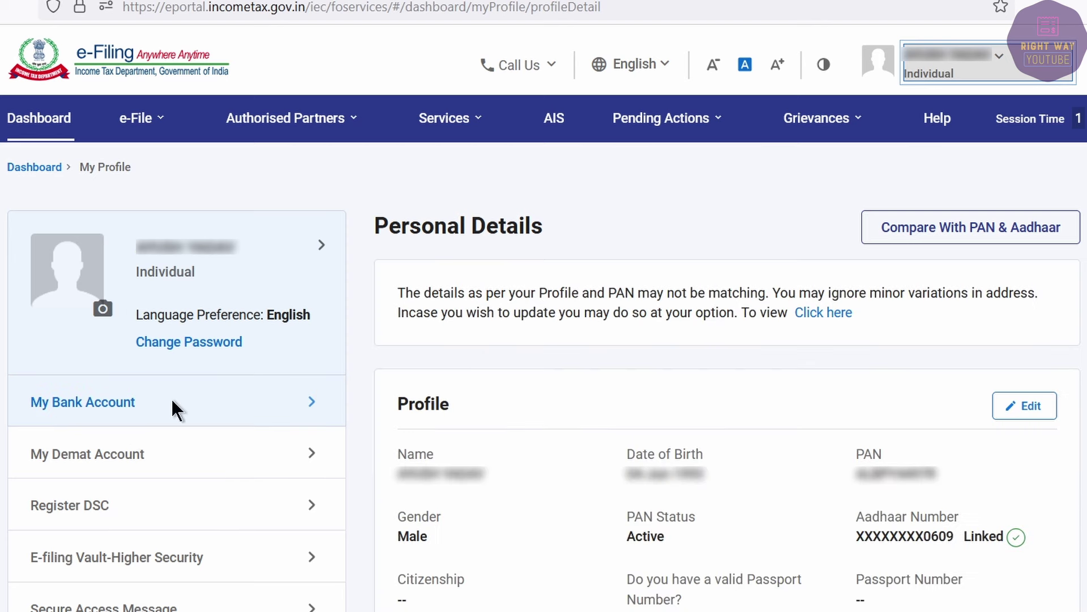
left_click(117, 403)
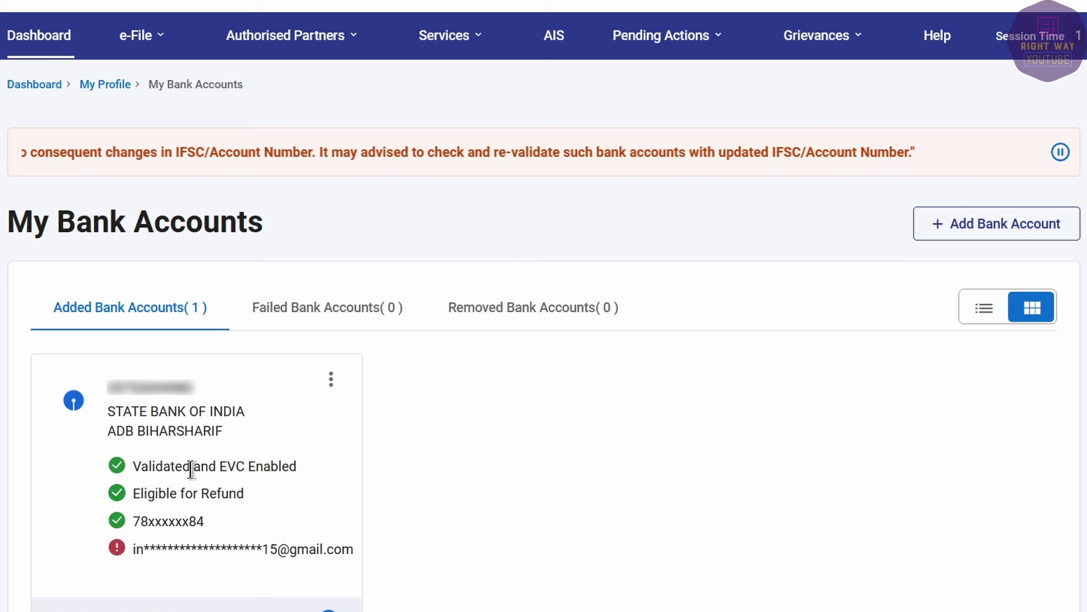
scroll(190, 464, "down", 3)
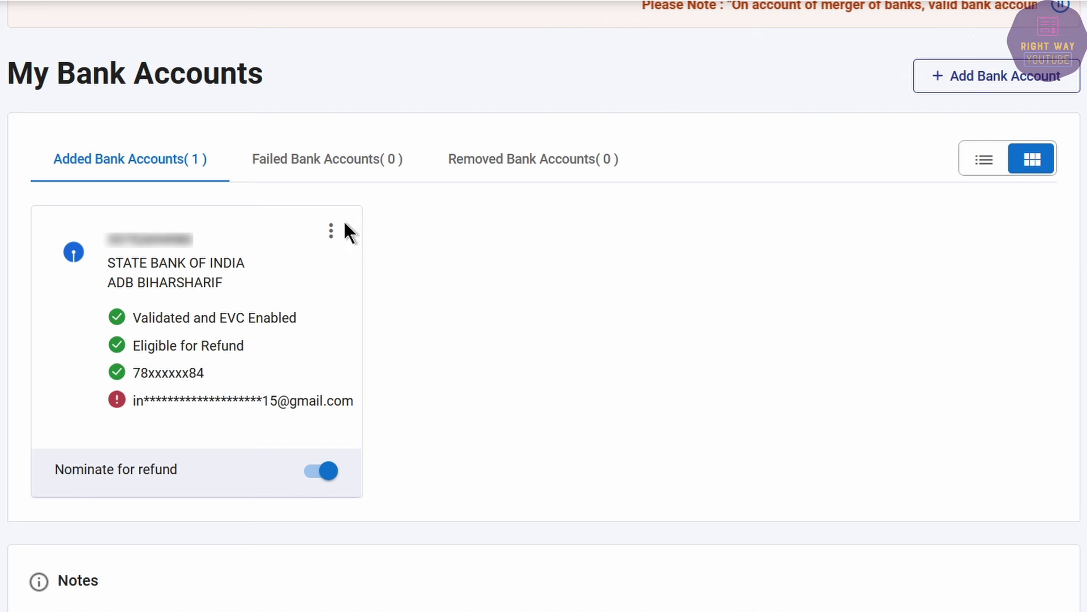
Start adding a bank account with Saving Bank Account as the account type, and return to the accounts list without validating it.
left_click(970, 85)
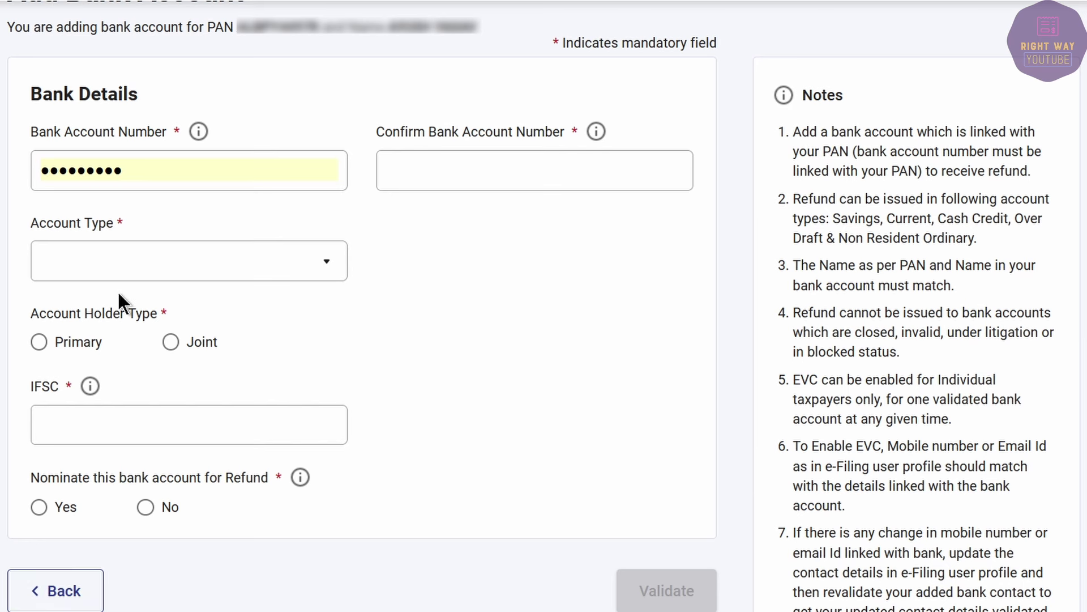
left_click(111, 265)
left_click(109, 262)
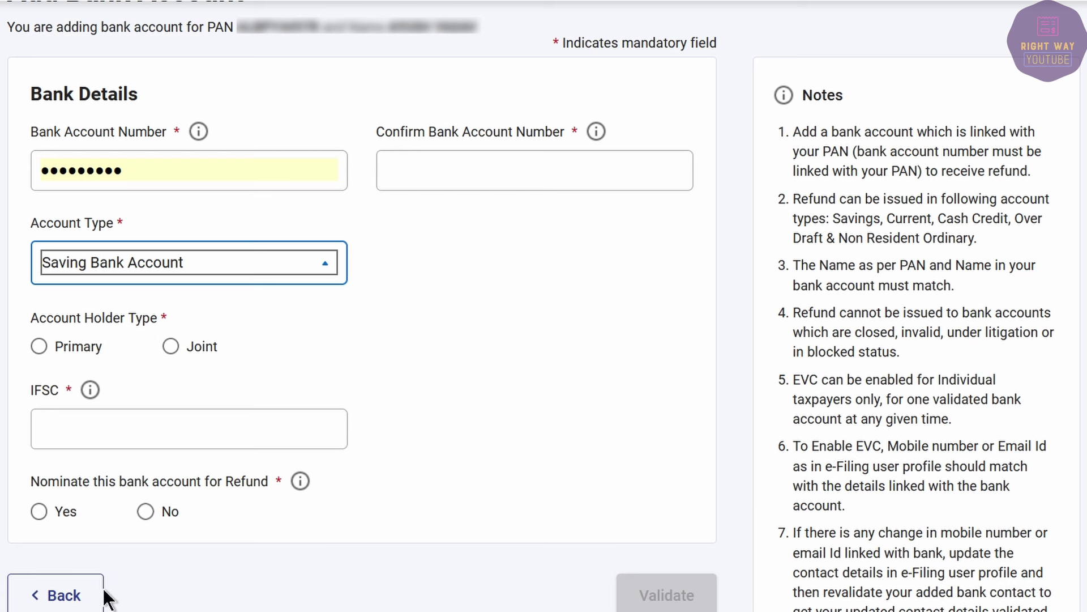
left_click(55, 593)
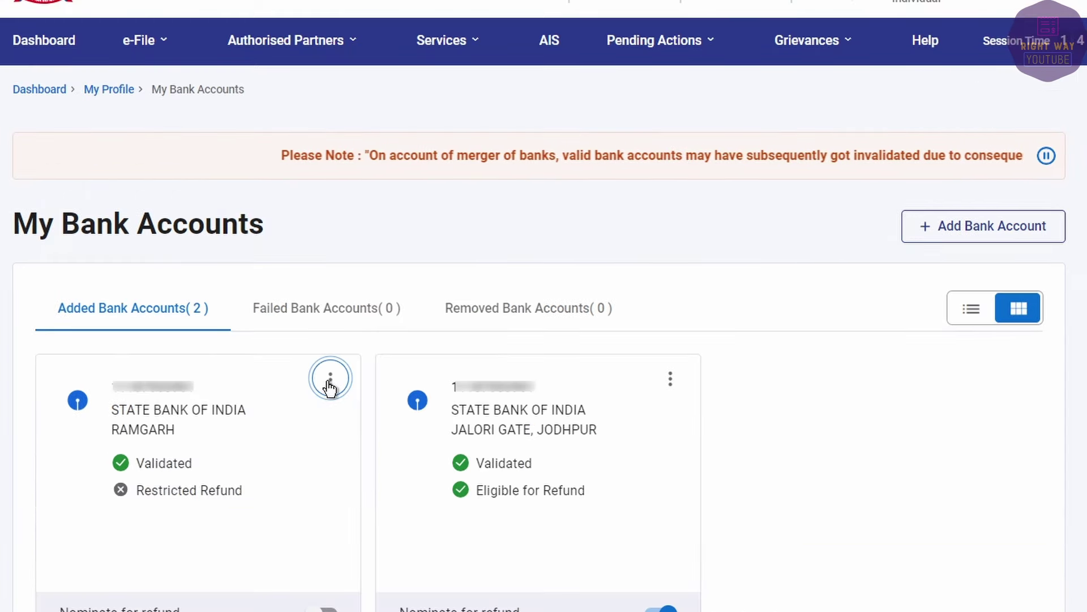
Fill in the re-validation form for the State Bank of India Ramgarh account with holder type Primary and refund nomination Yes.
left_click(330, 379)
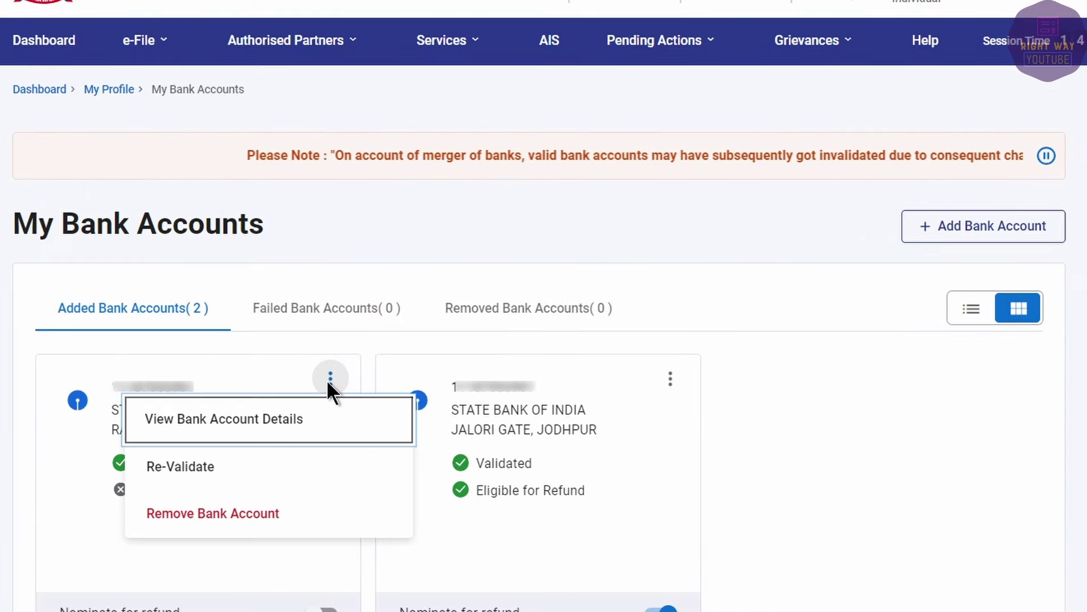
left_click(217, 466)
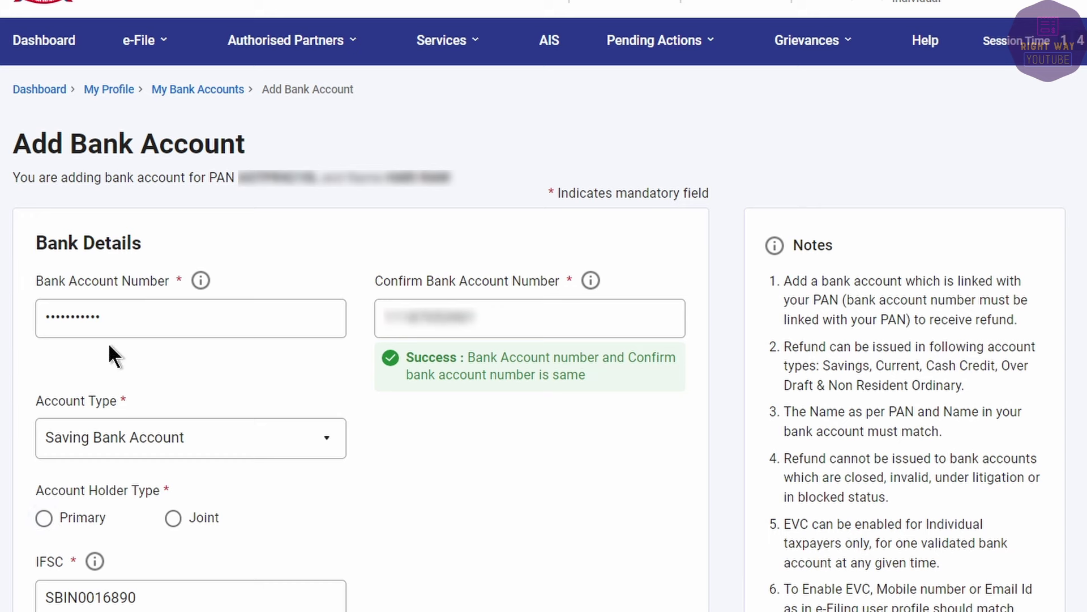
left_click(44, 517)
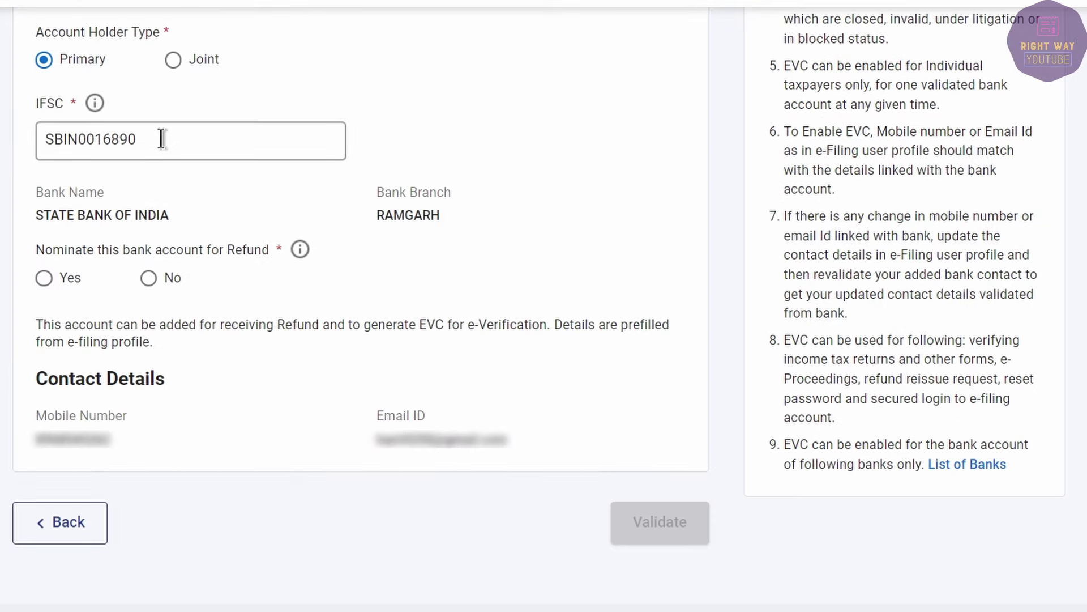
left_click(162, 138)
key("Tab")
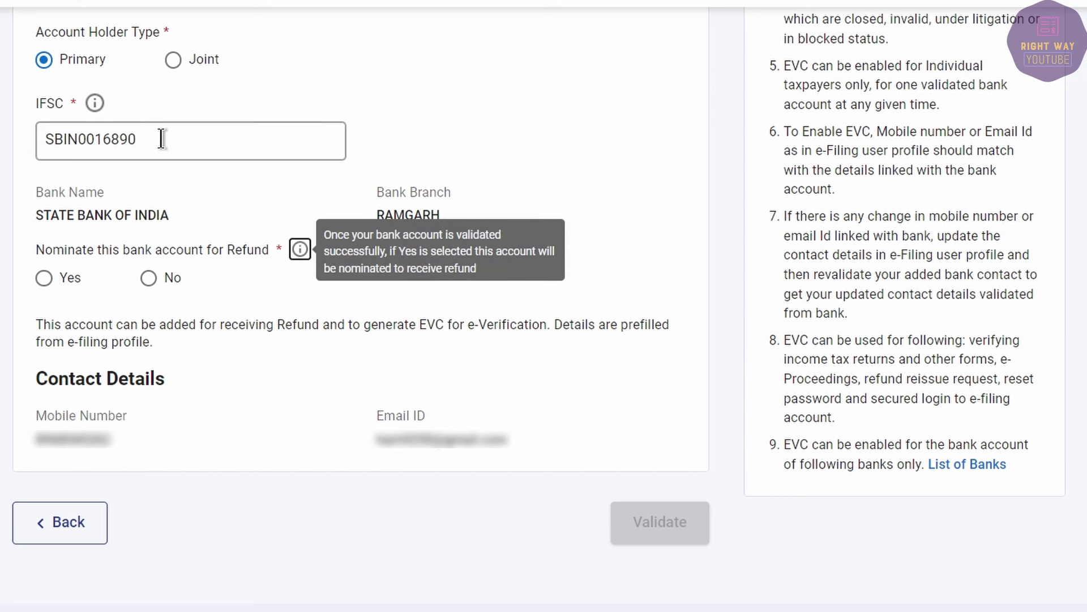
left_click(240, 194)
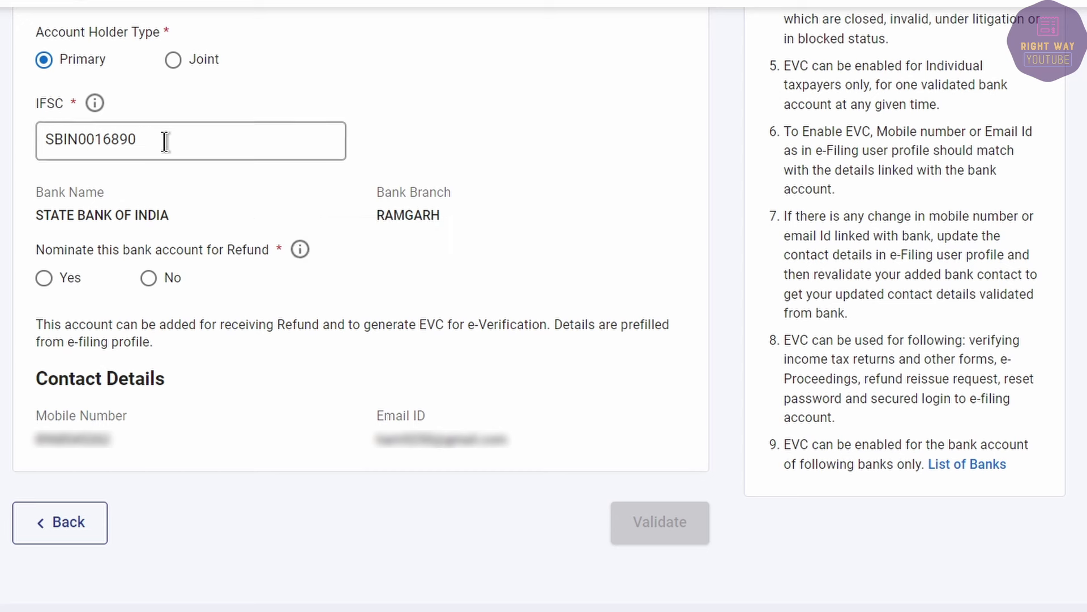
left_click(49, 279)
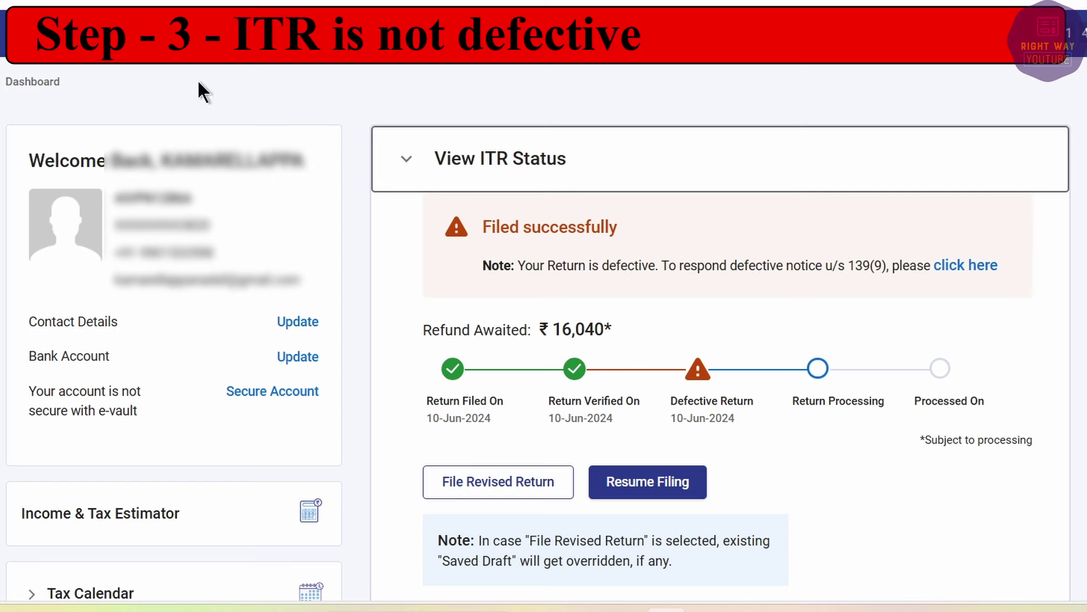
Check the status history of the A.Y. 2024-25 return in the filed returns for a defective notice, and open e-Proceedings.
left_click(136, 32)
mouse_move(355, 76)
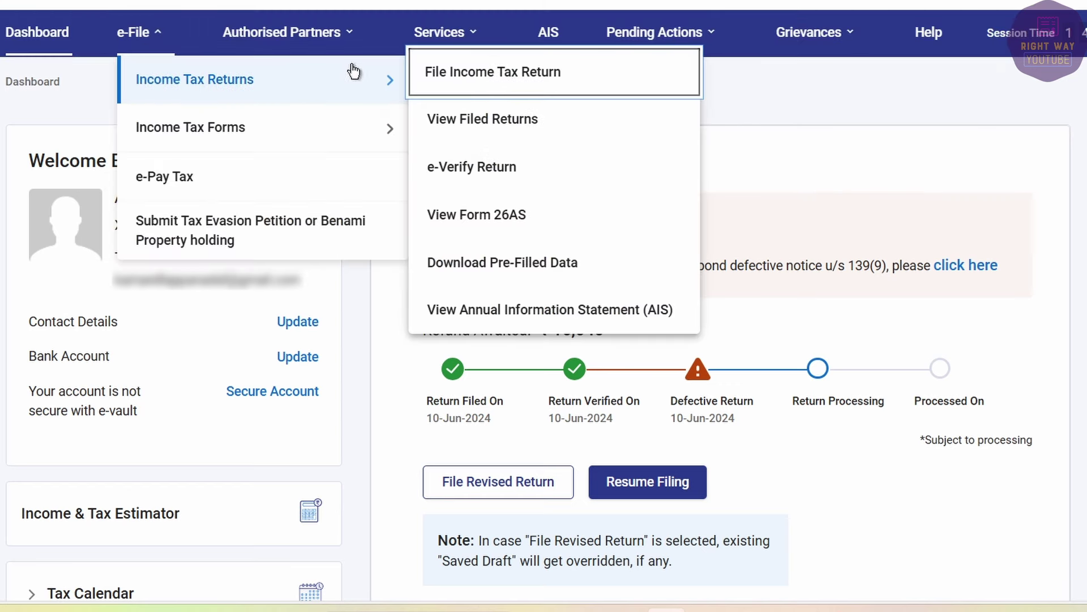
left_click(479, 120)
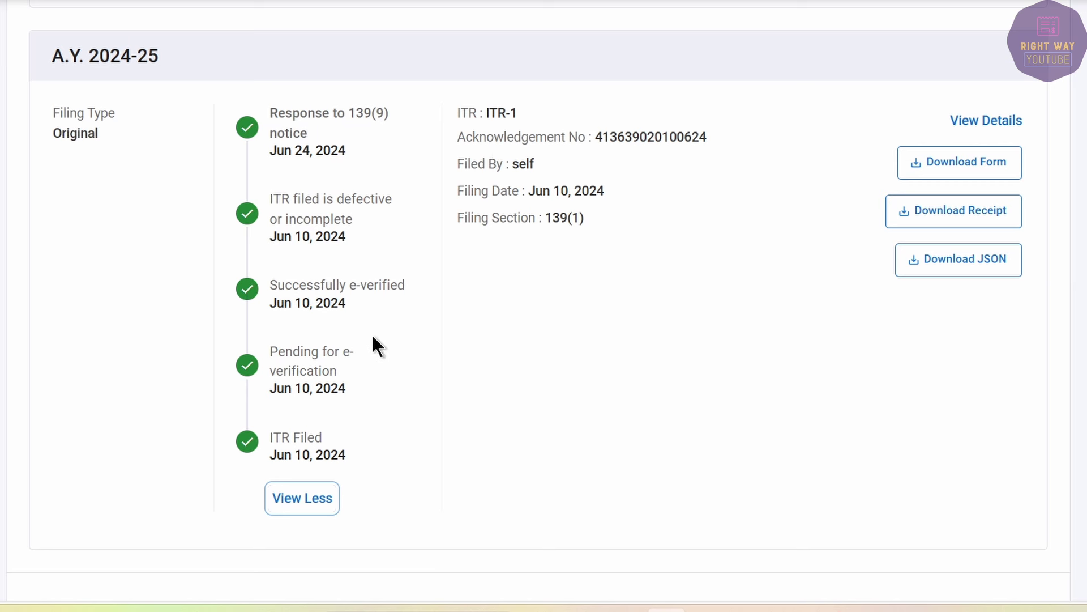
left_click(277, 242)
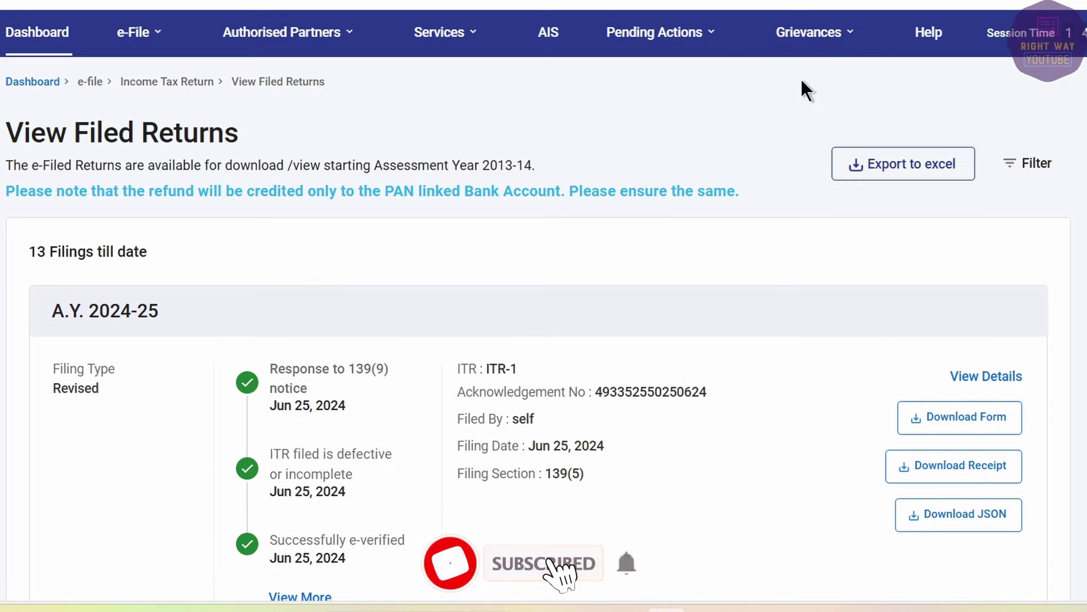
left_click(686, 34)
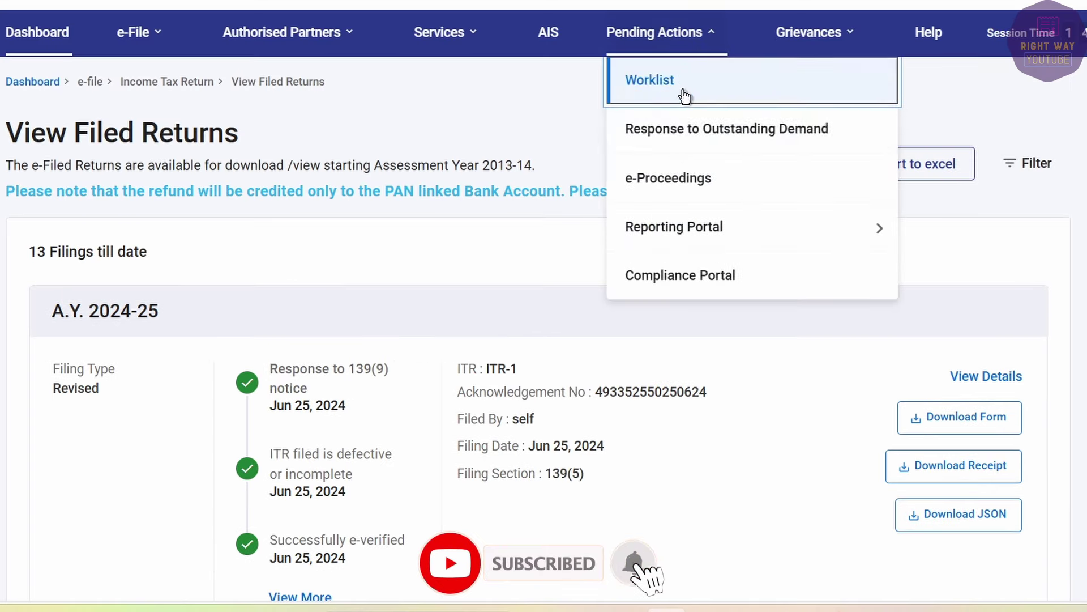
left_click(670, 173)
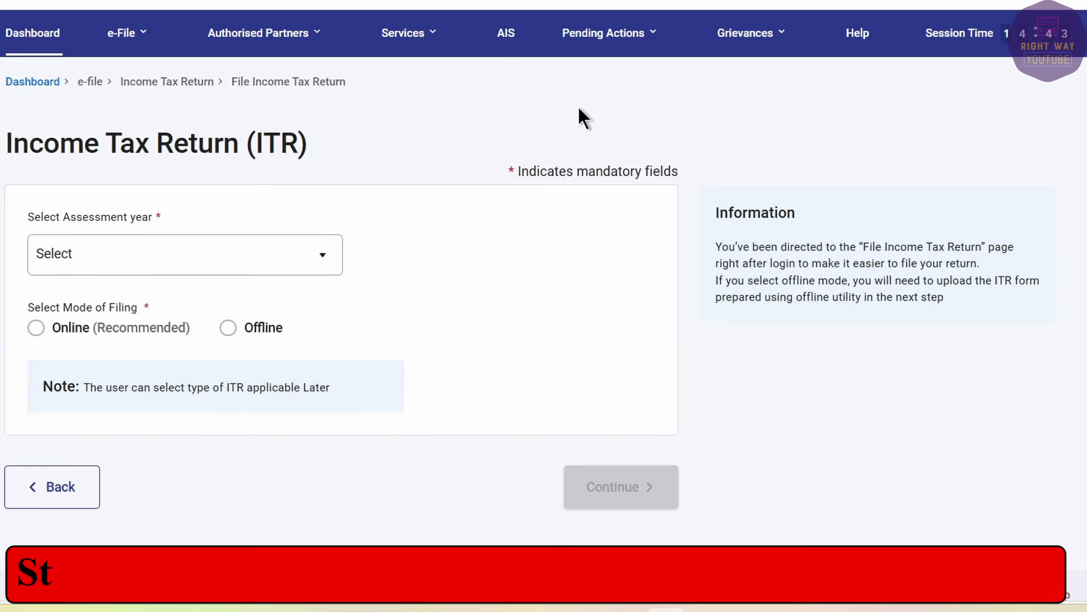
Open Response to Outstanding Demand and review the outstanding demand amounts and their statuses for previous assessment years.
left_click(603, 32)
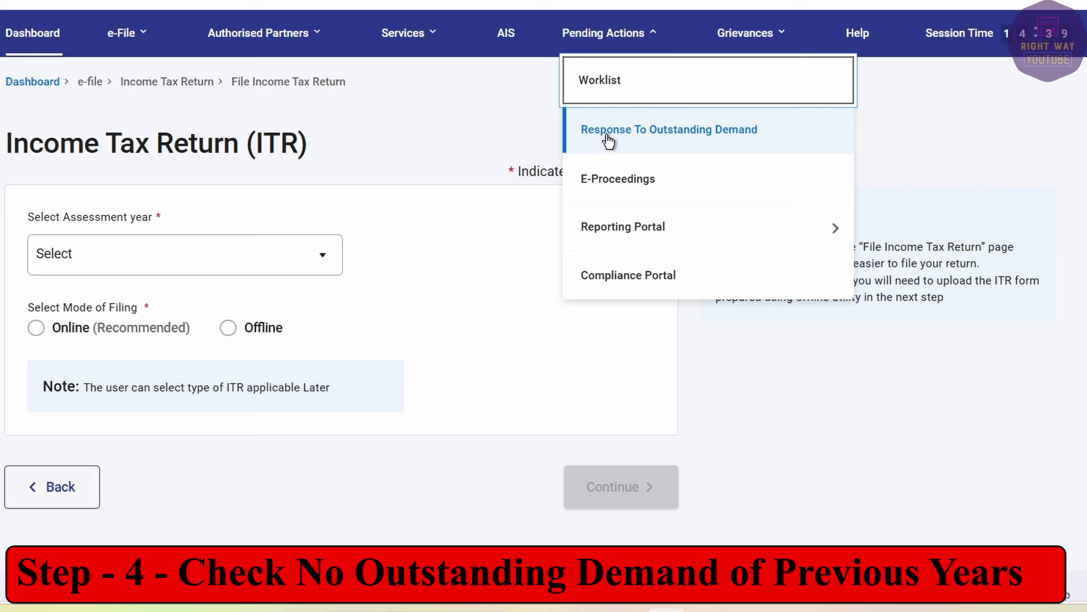
left_click(698, 133)
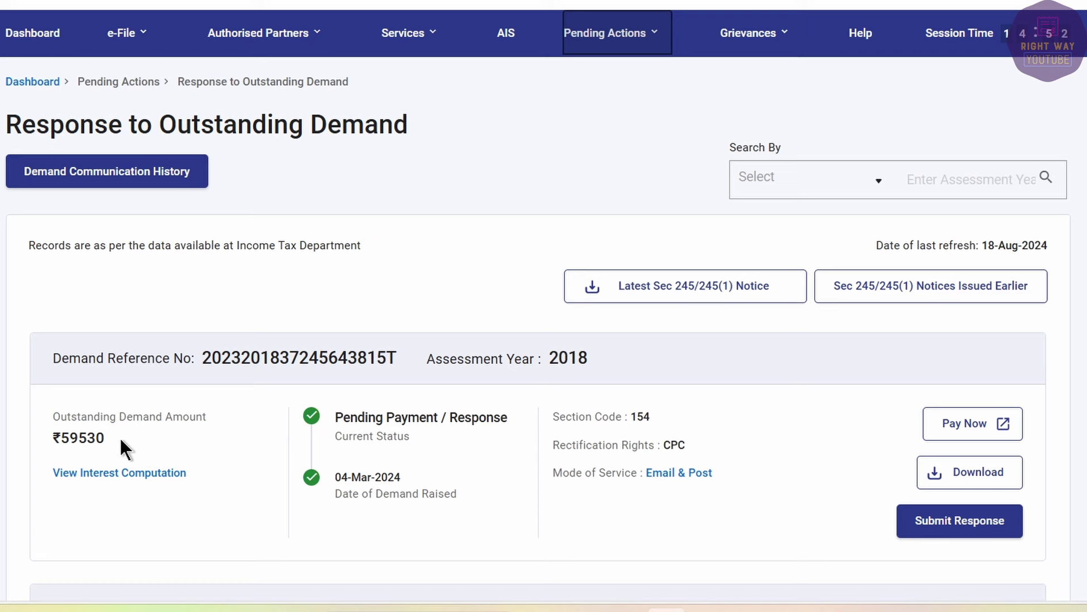
left_click_drag(107, 439, 53, 441)
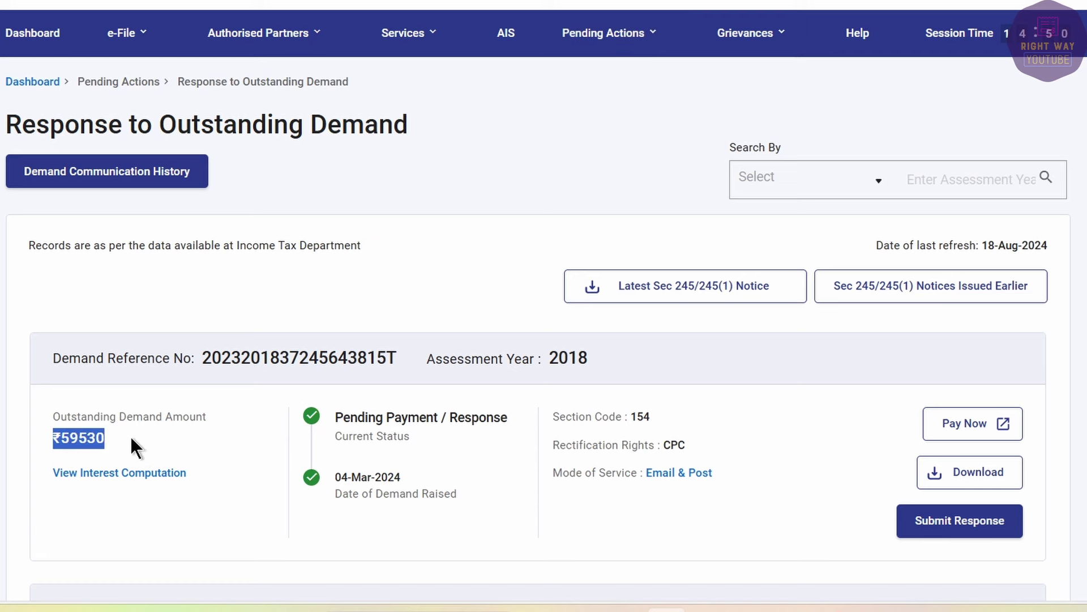
scroll(130, 434, "down", 5)
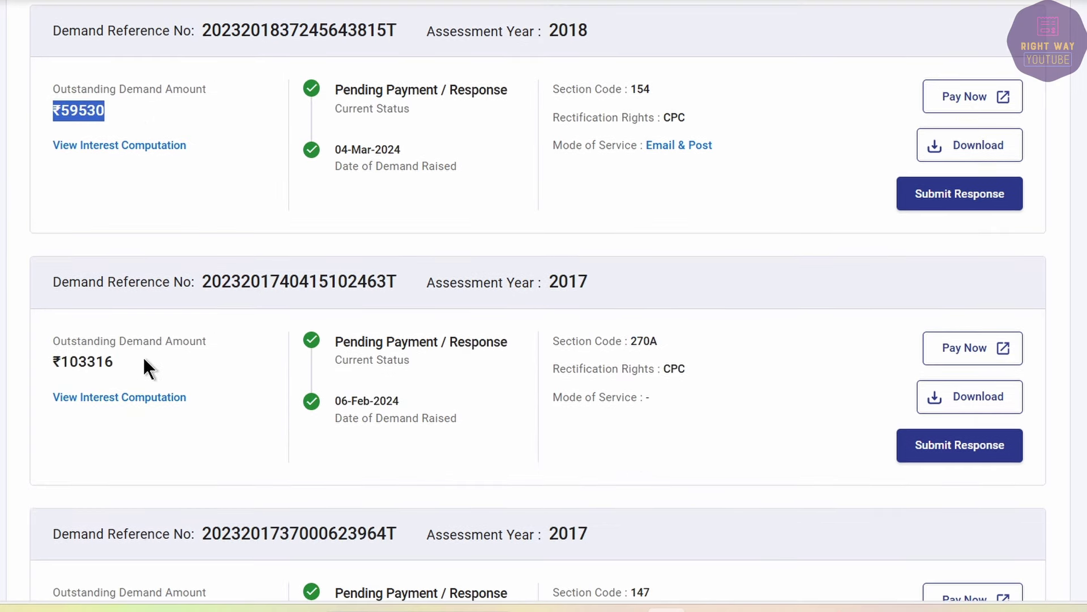
left_click_drag(144, 358, 109, 361)
scroll(242, 390, "down", 5)
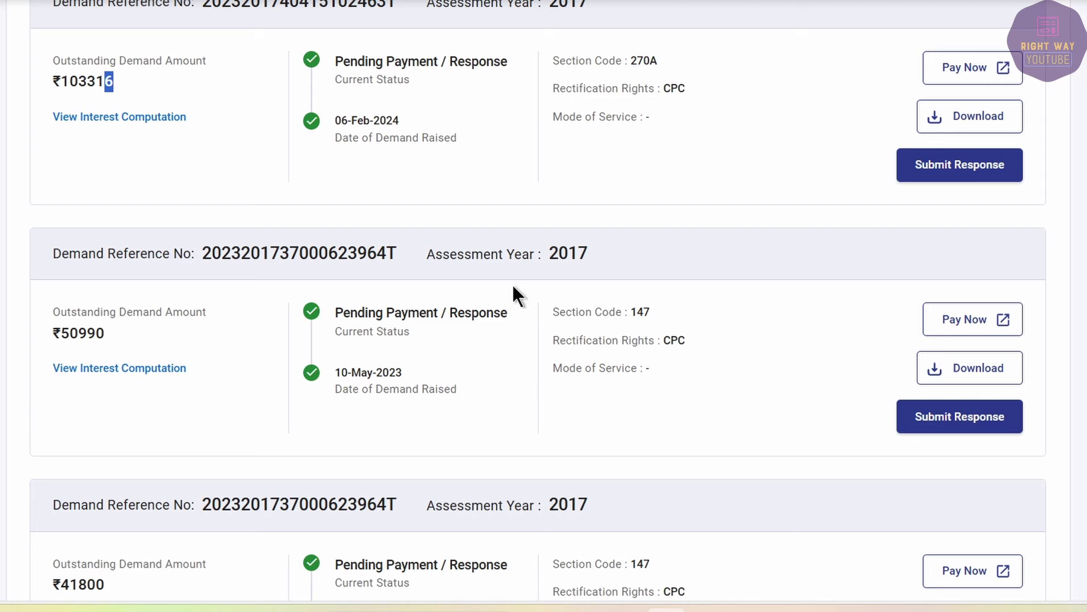
scroll(550, 349, "down", 5)
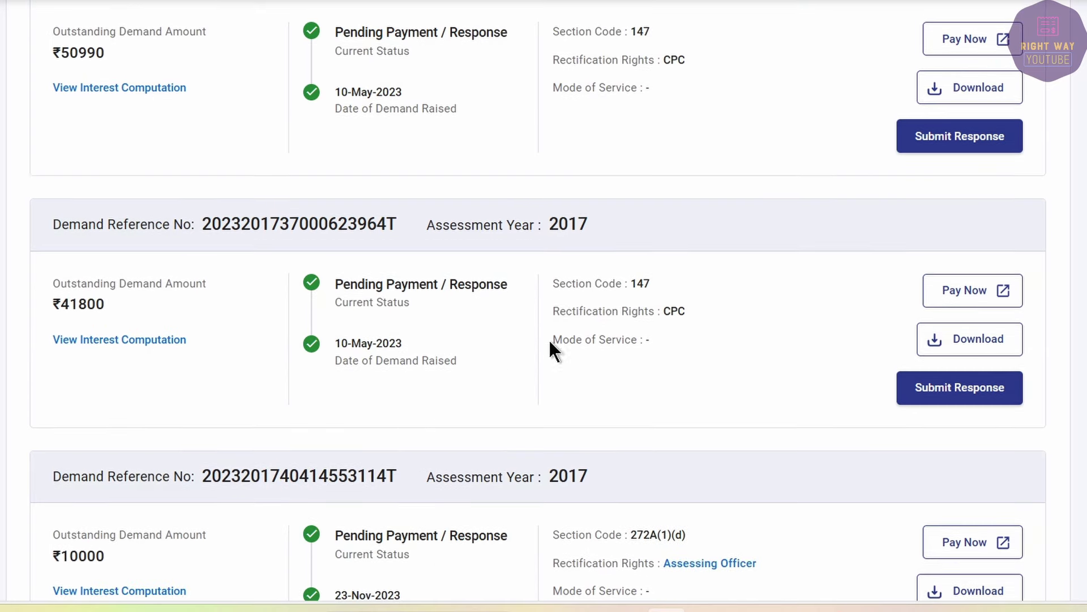
scroll(552, 340, "down", 8)
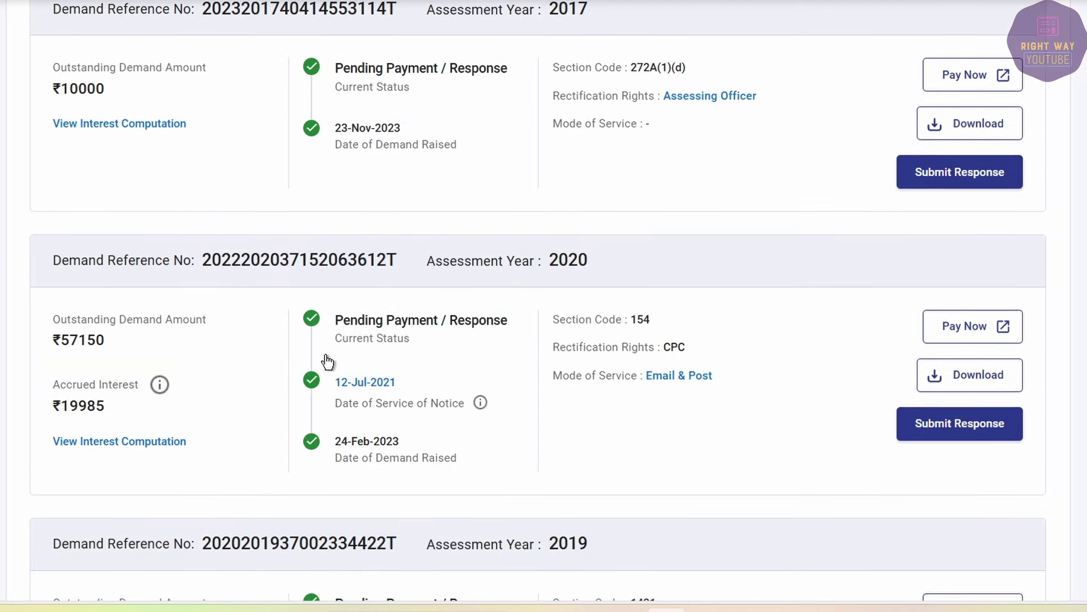
scroll(552, 471, "up", 11)
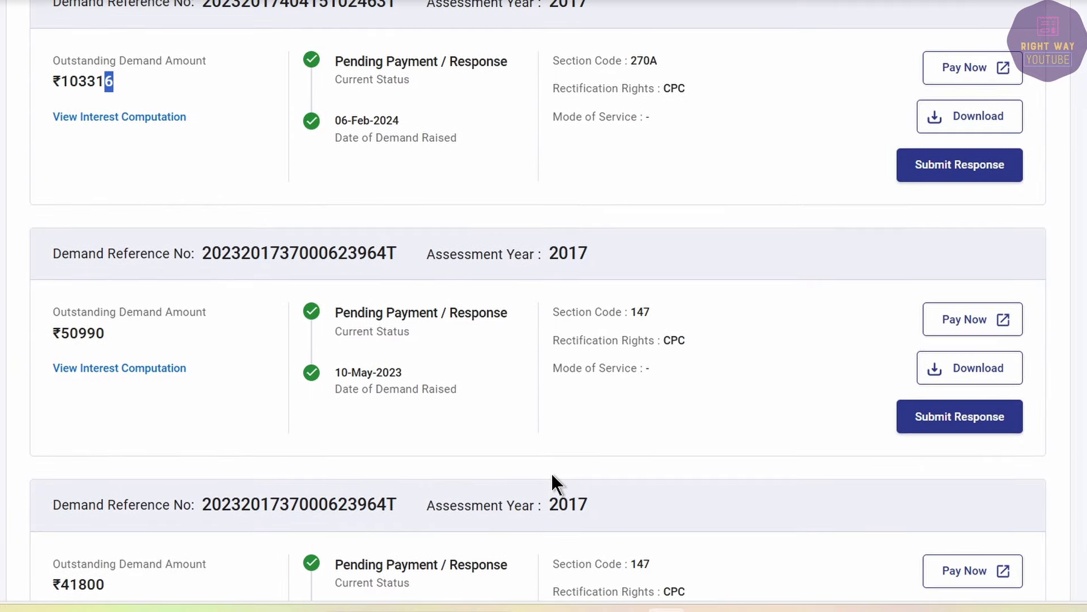
scroll(550, 471, "up", 7)
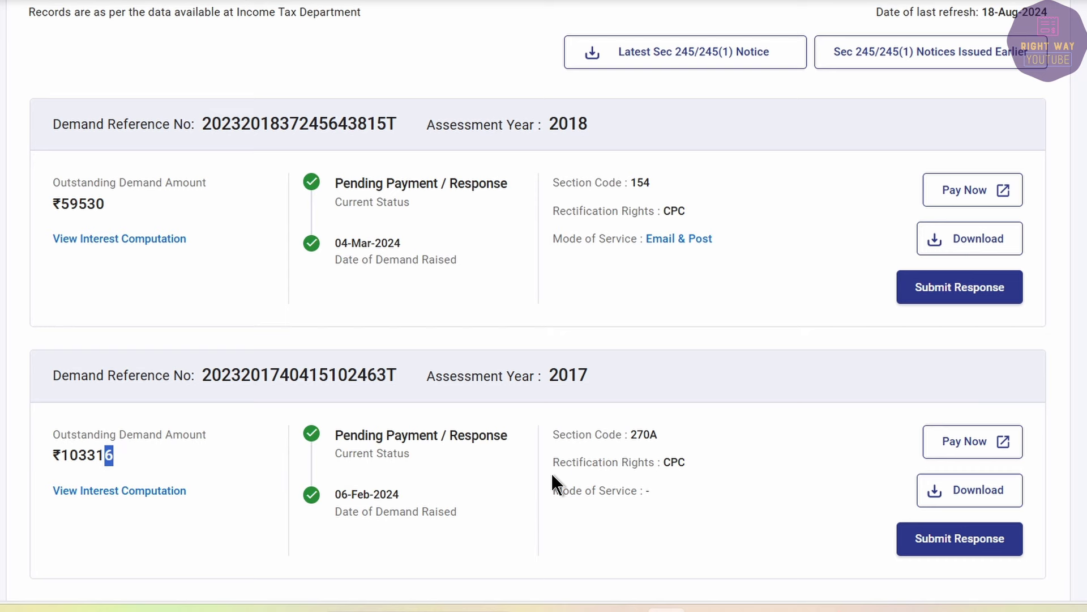
scroll(533, 437, "up", 4)
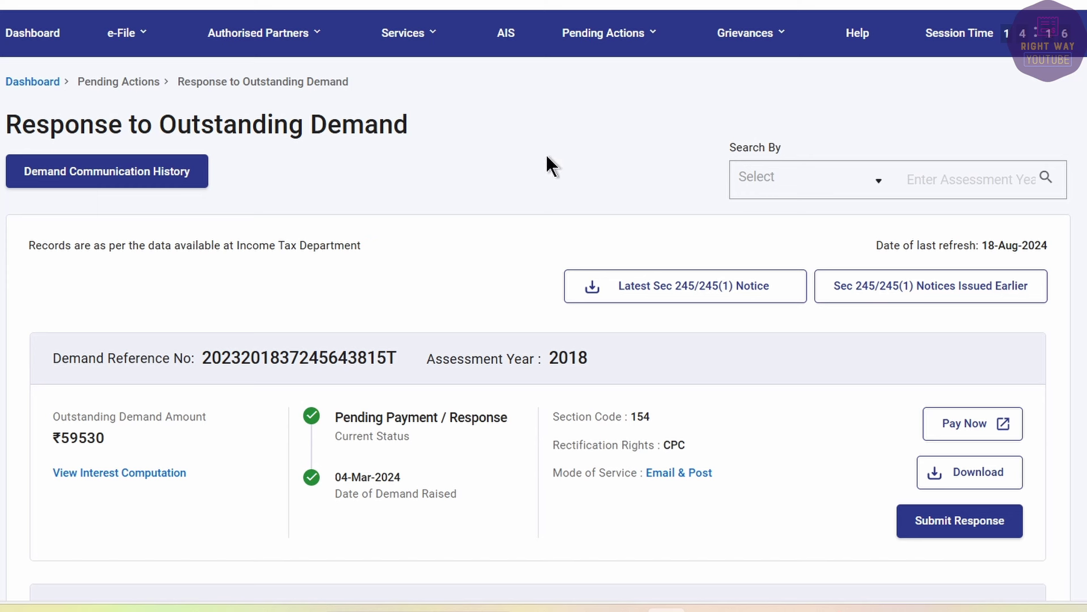
Look at the response form for the Assessment Year 2018 outstanding demand and return to the demand list.
left_click(952, 539)
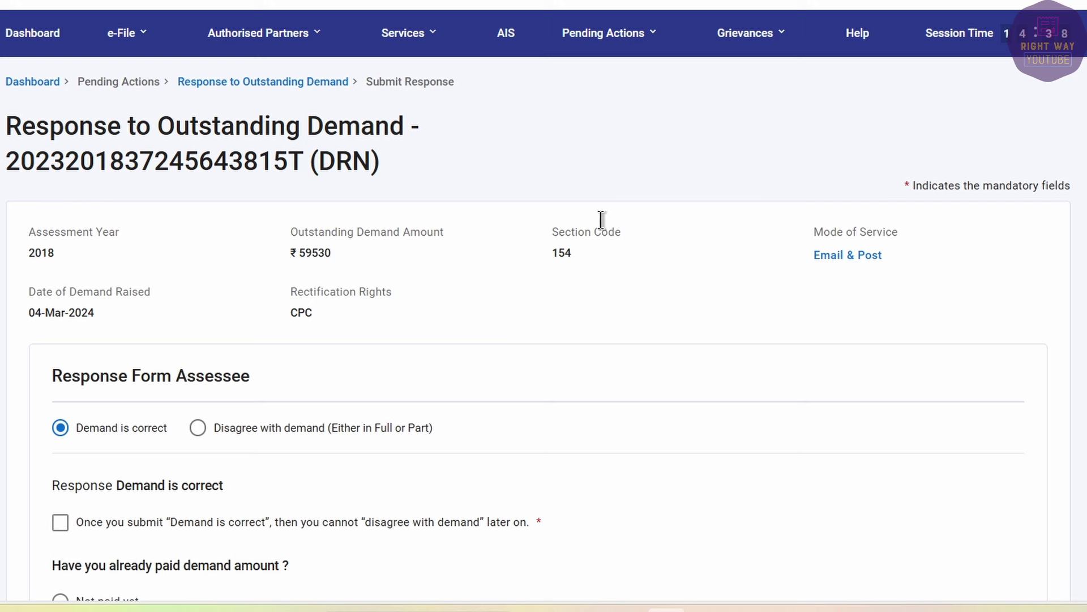
left_click(609, 36)
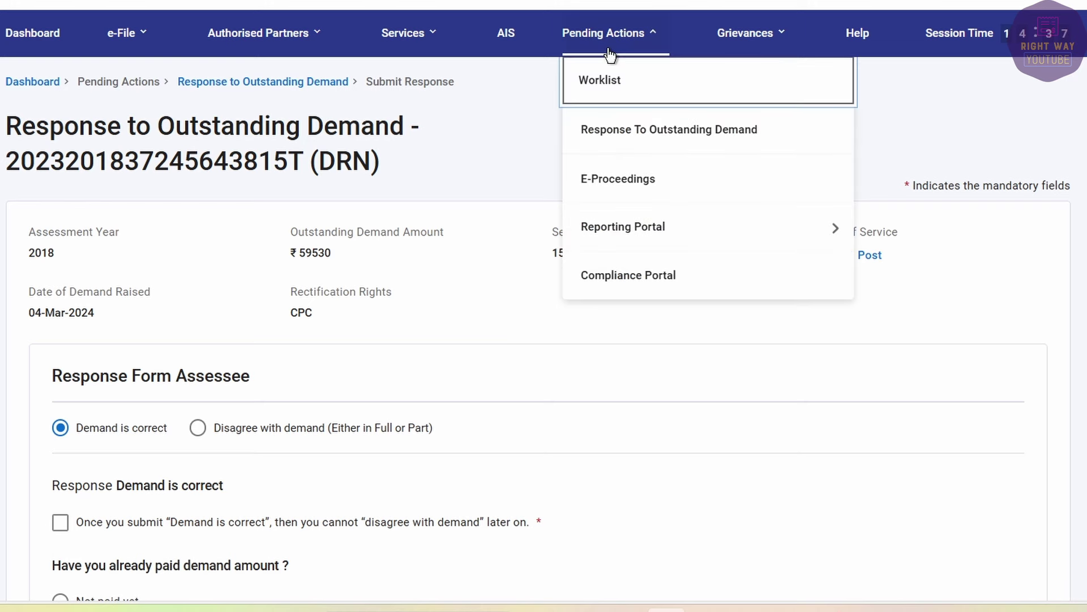
left_click(612, 133)
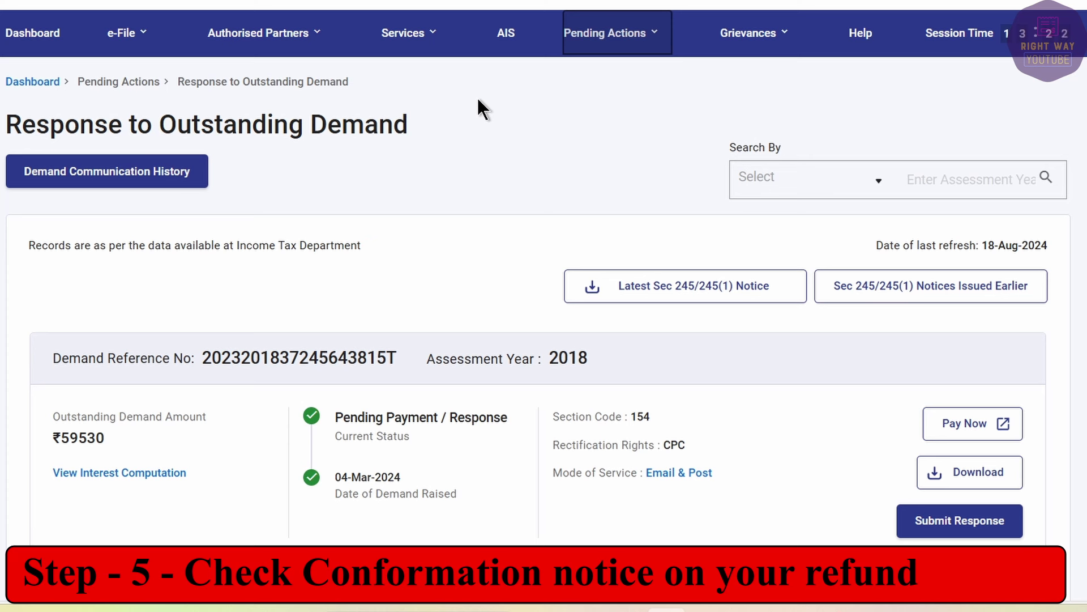
Open the Worklist of pending actions.
left_click(603, 33)
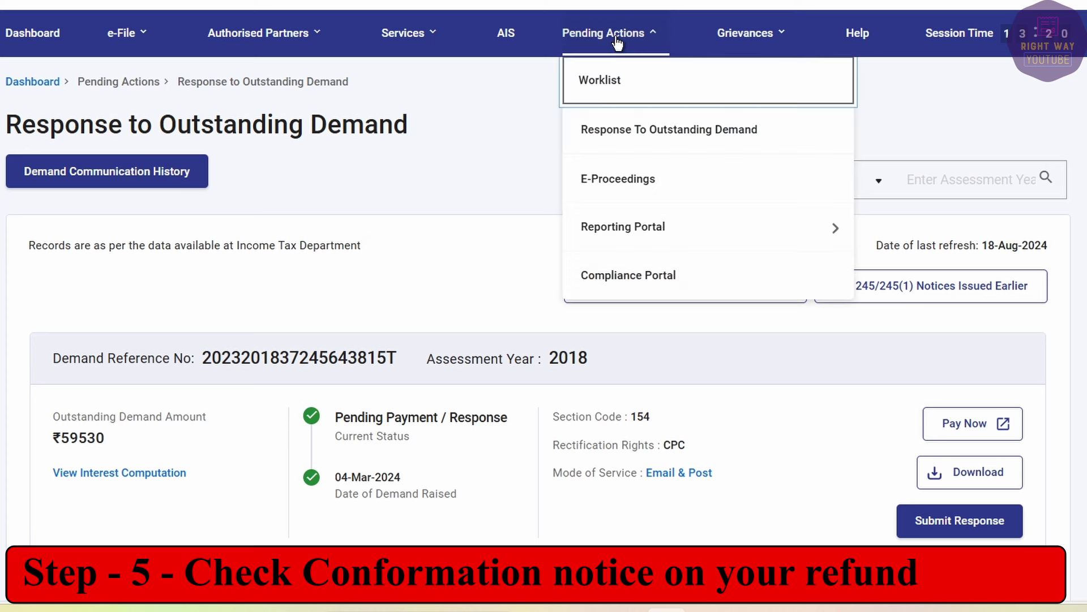
left_click(616, 90)
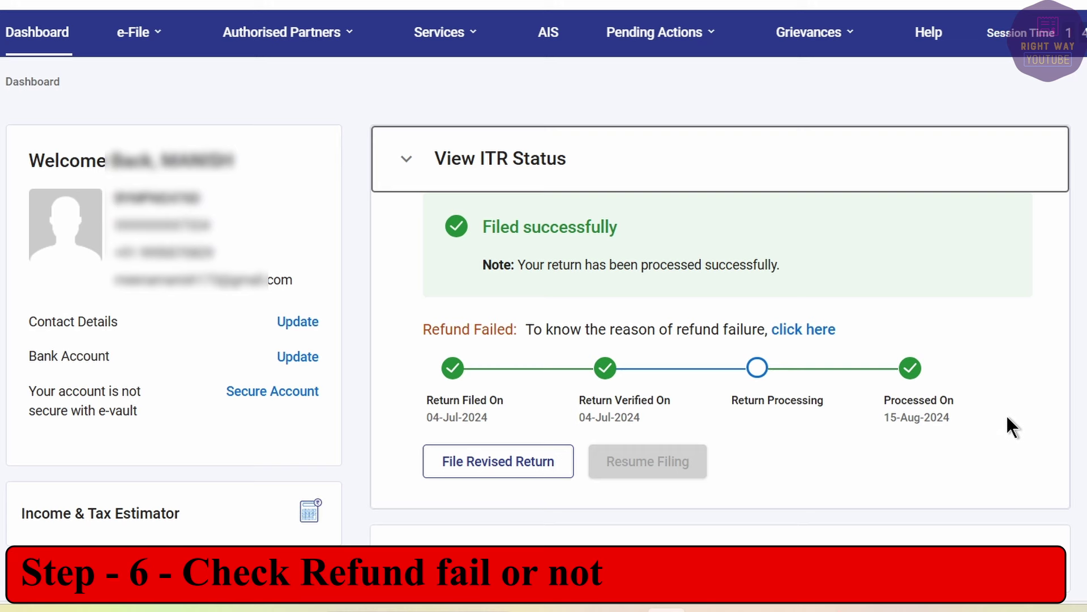
Examine the full status history of the A.Y. 2024-25 return in the filed returns for the refund payment outcome.
left_click(141, 52)
mouse_move(155, 80)
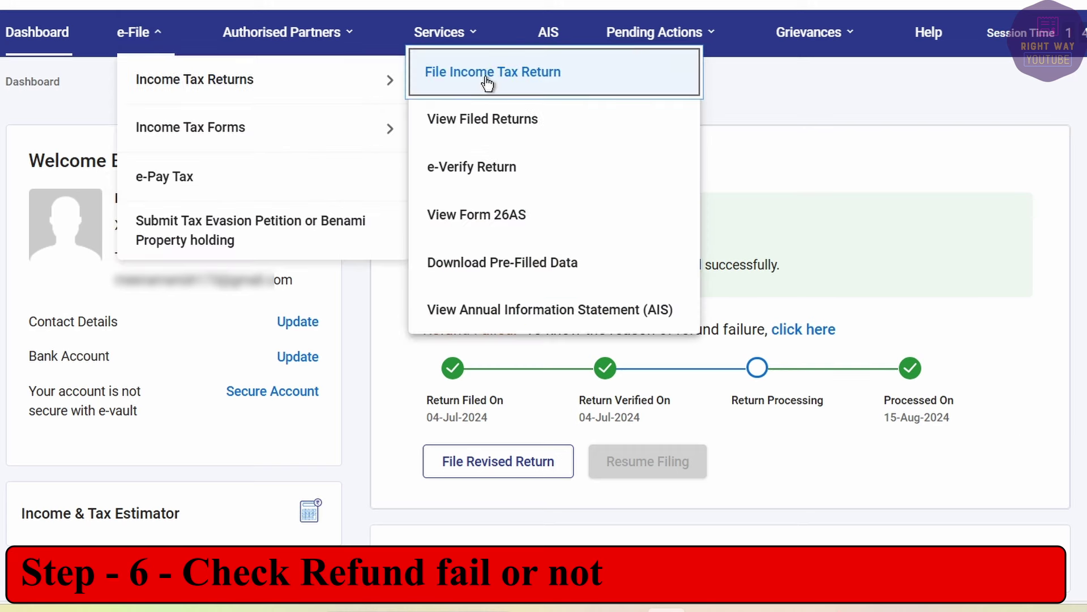
left_click(503, 127)
scroll(514, 315, "down", 1)
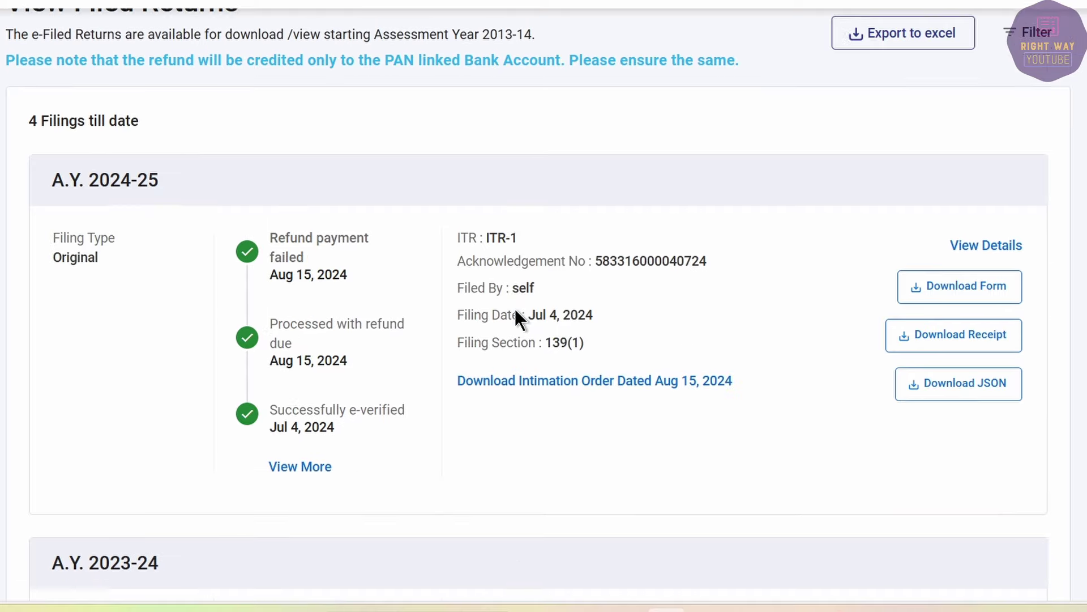
scroll(487, 294, "down", 3)
scroll(430, 334, "up", 2)
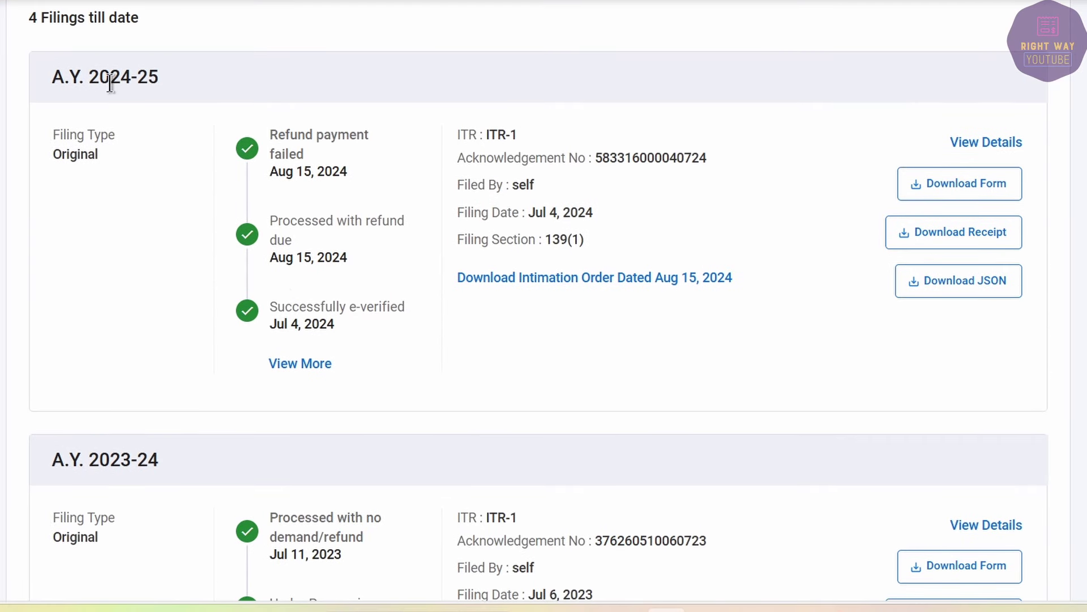
left_click(296, 365)
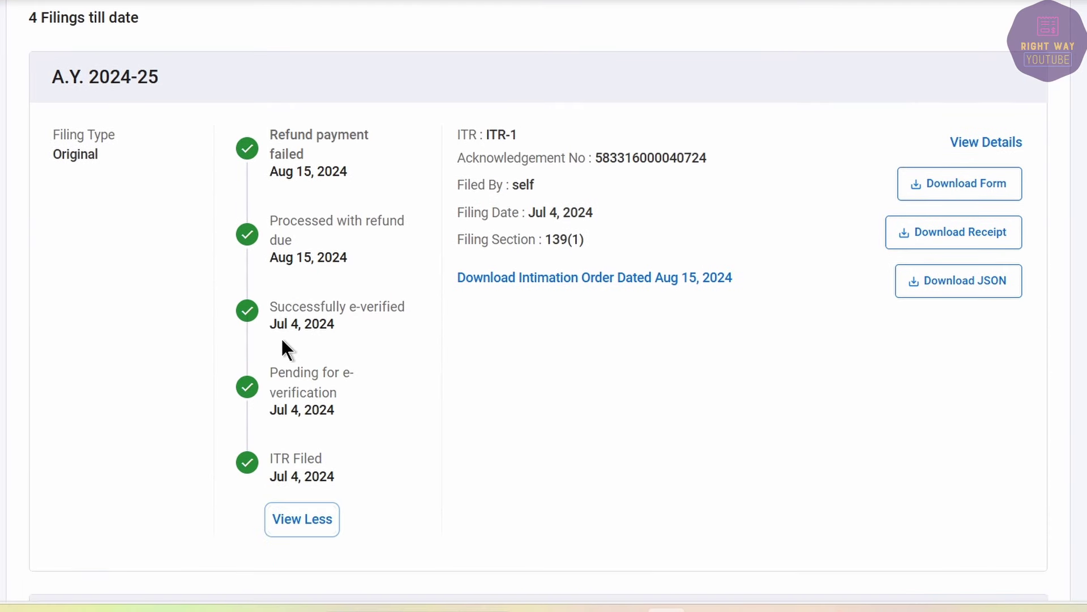
left_click_drag(278, 257, 358, 257)
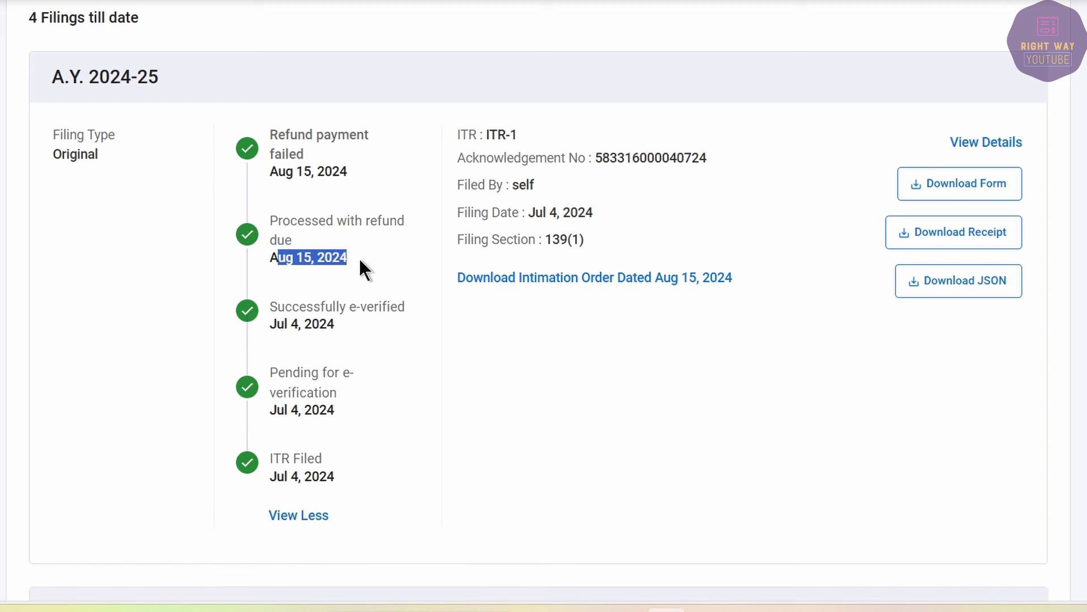
left_click(295, 173)
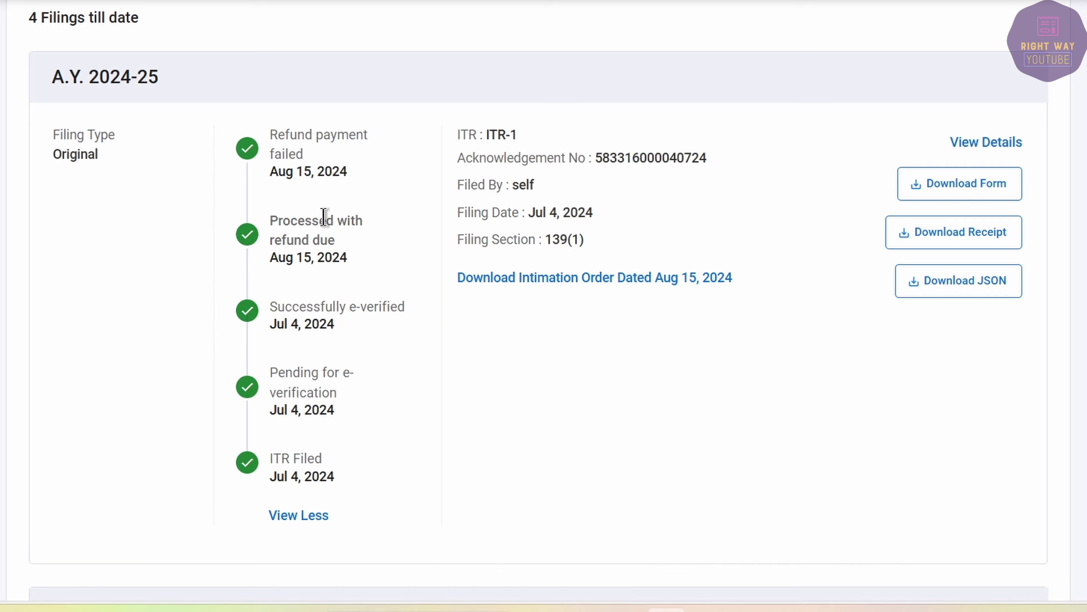
Create a refund reissue request and choose the 2024-25 income tax return for it.
scroll(323, 216, "up", 4)
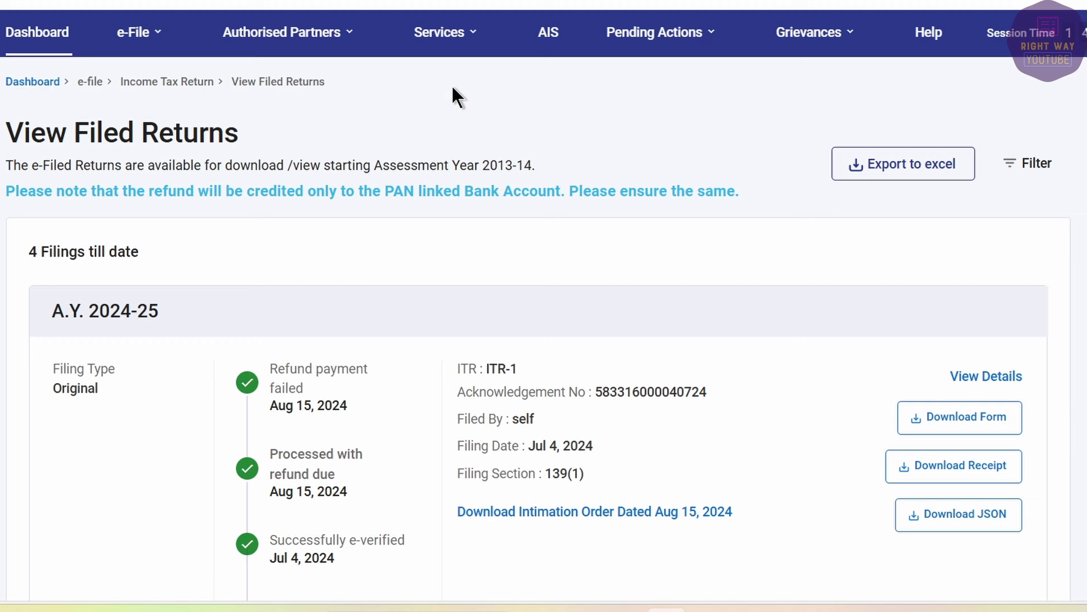
left_click(440, 32)
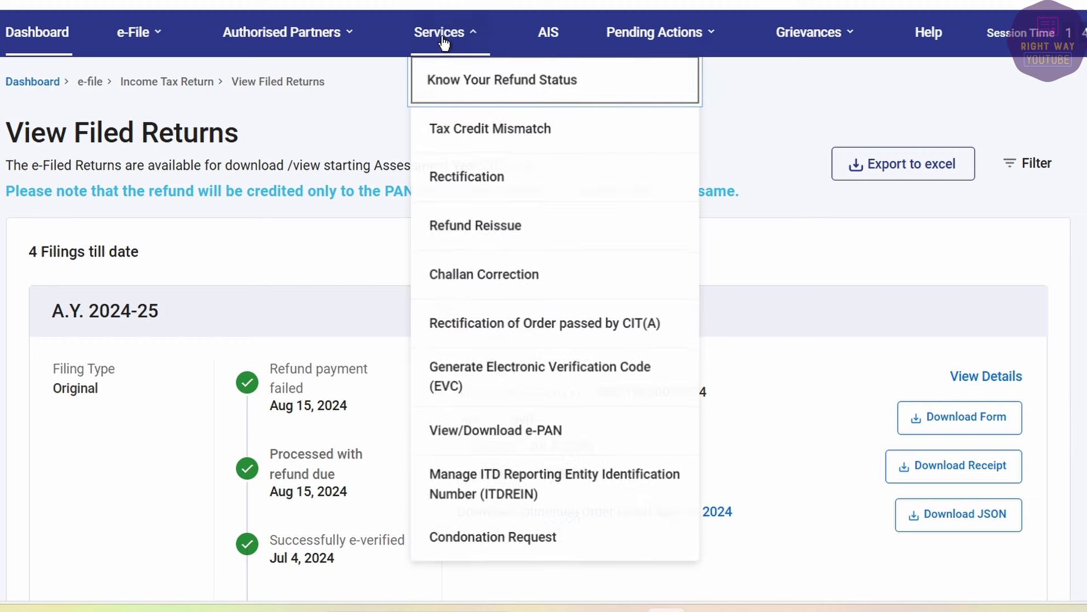
left_click(469, 220)
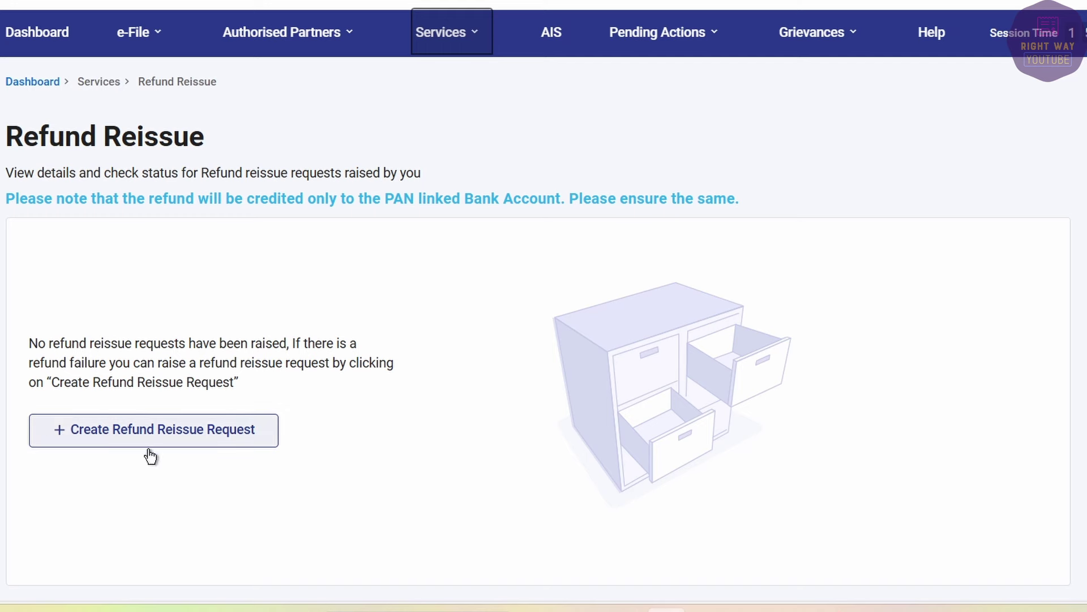
left_click(55, 435)
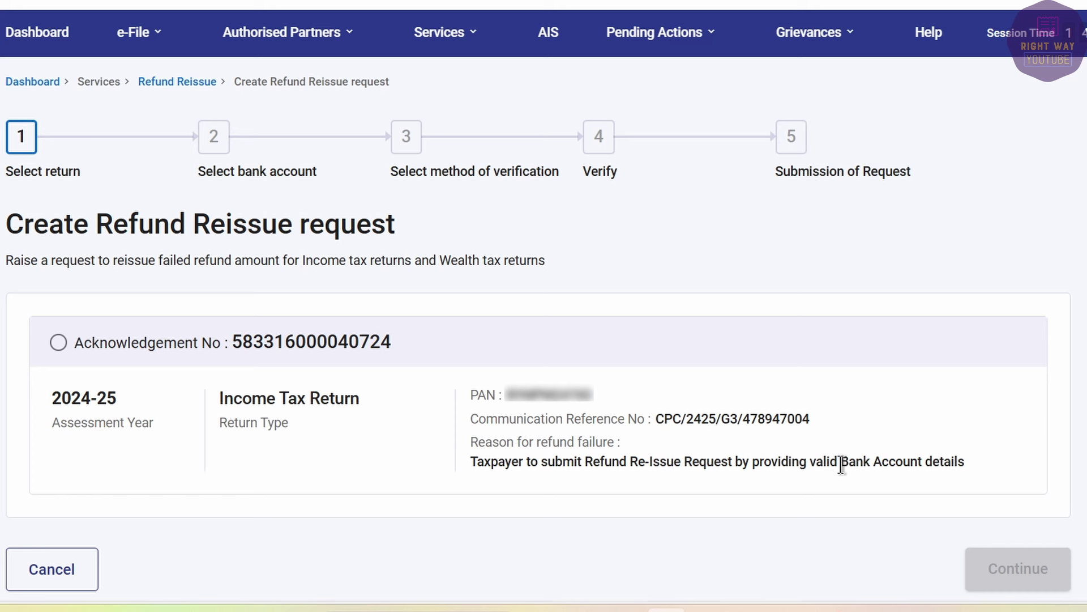
left_click(59, 343)
left_click(1020, 568)
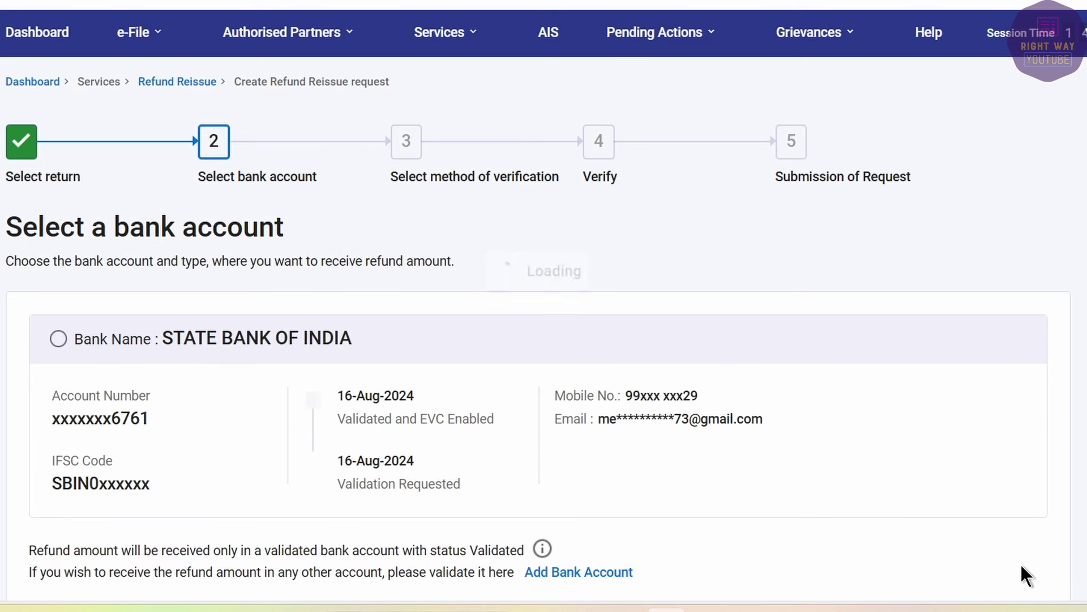
Choose the State Bank of India account to receive the reissued refund and proceed to verification.
scroll(72, 354, "down", 3)
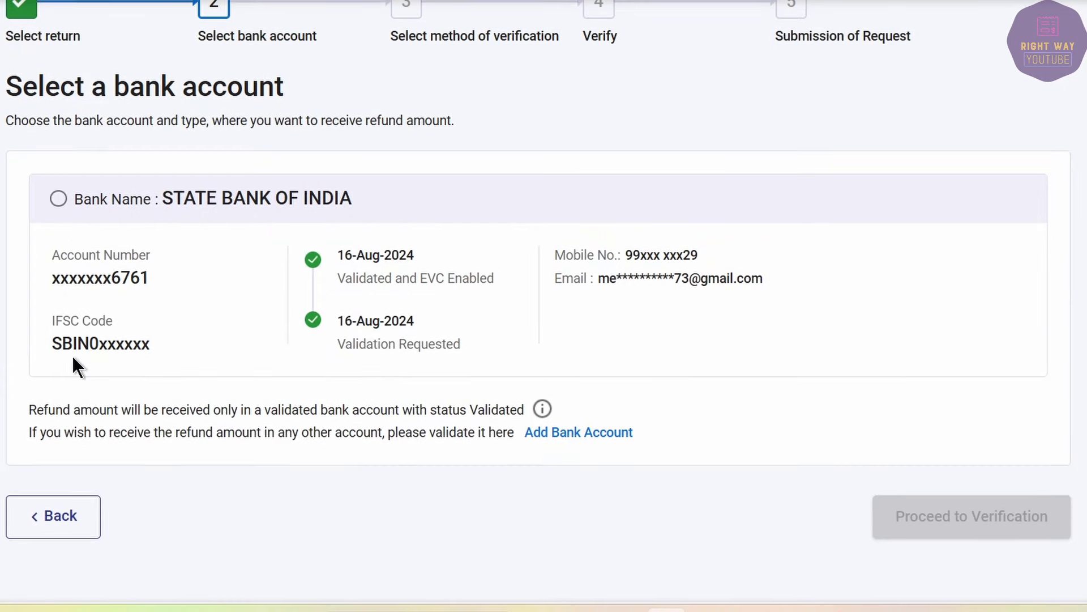
left_click(58, 198)
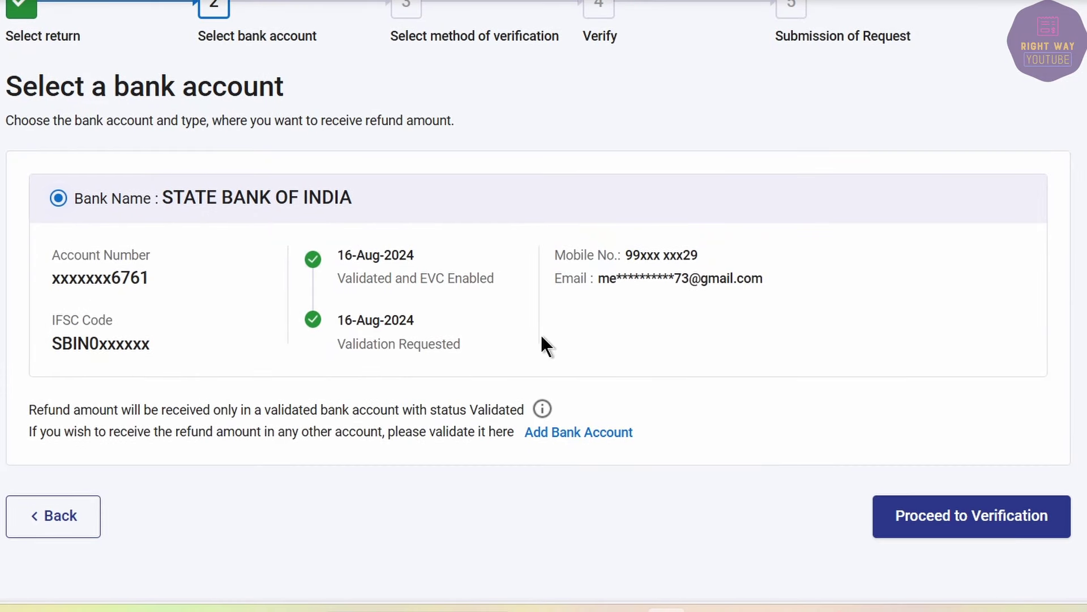
left_click(990, 517)
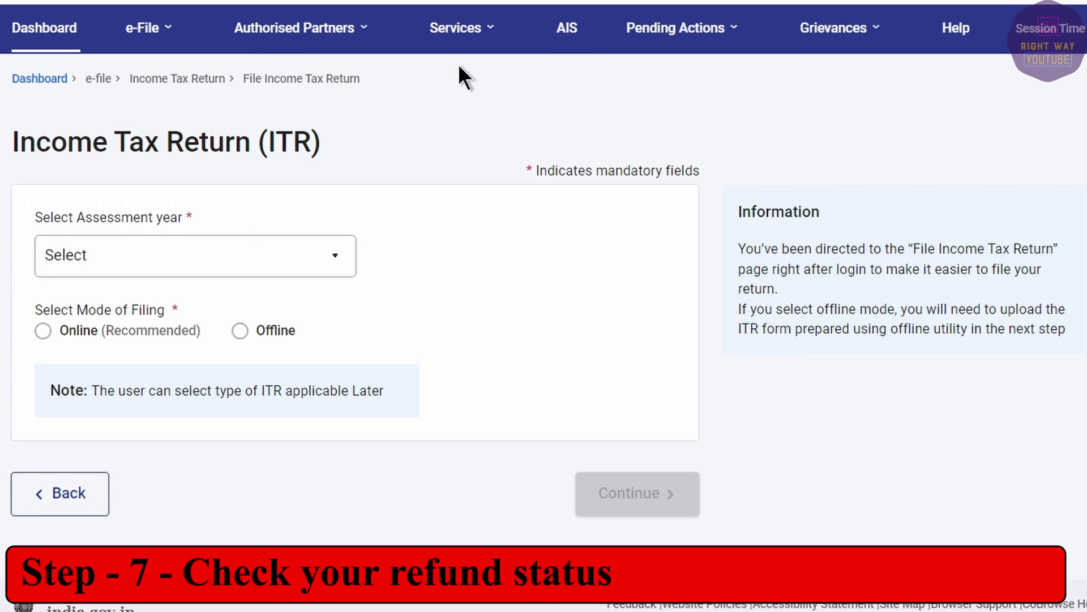
Check the income tax refund status for Assessment Year 2024-25 using Know Your Refund Status.
left_click(466, 34)
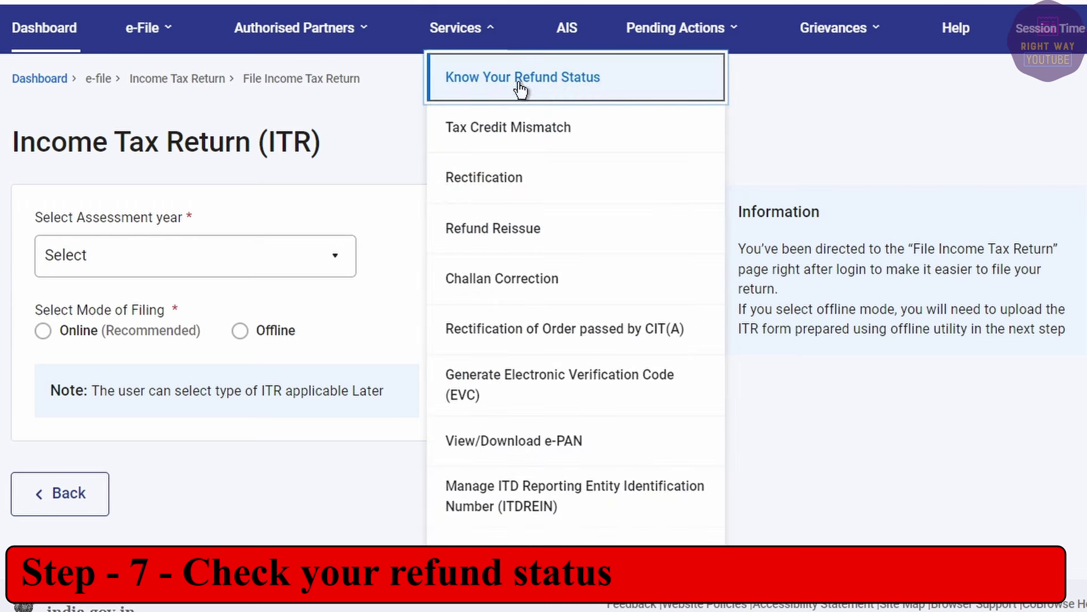
left_click(553, 82)
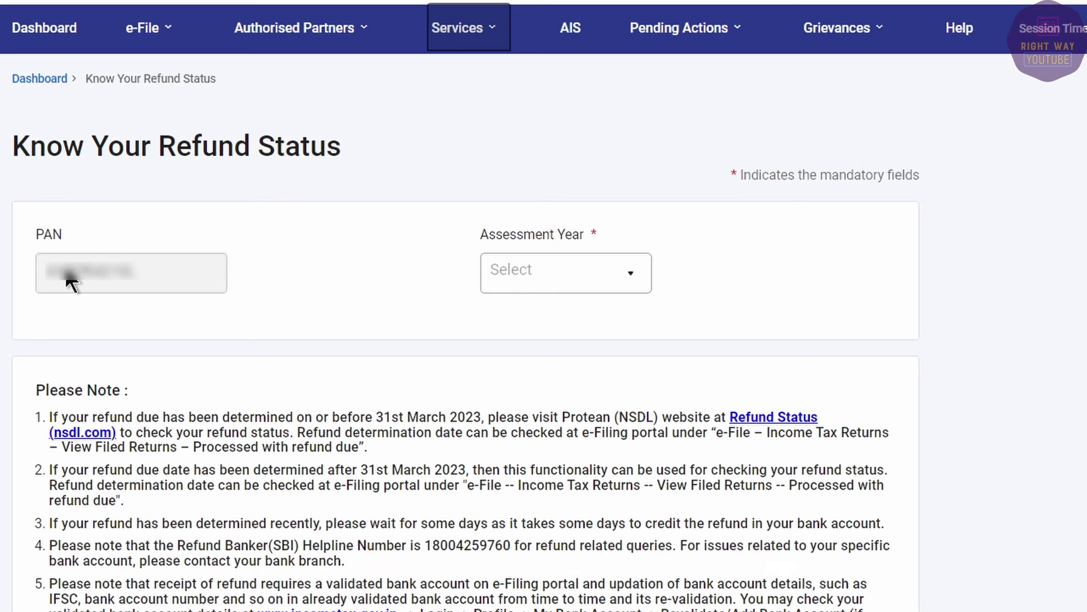
left_click(608, 286)
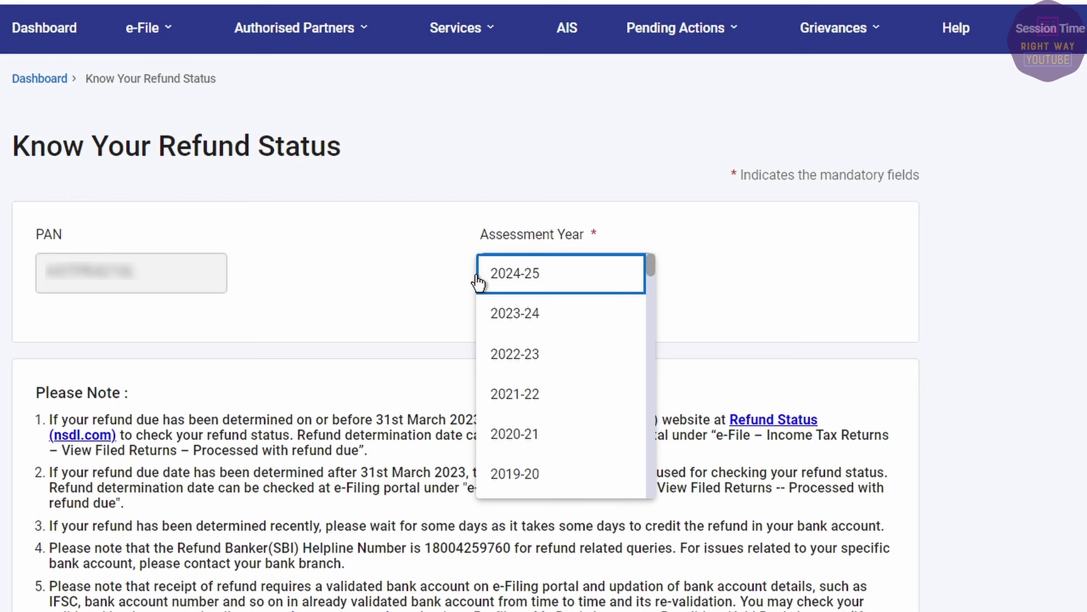
left_click(573, 278)
scroll(871, 396, "down", 5)
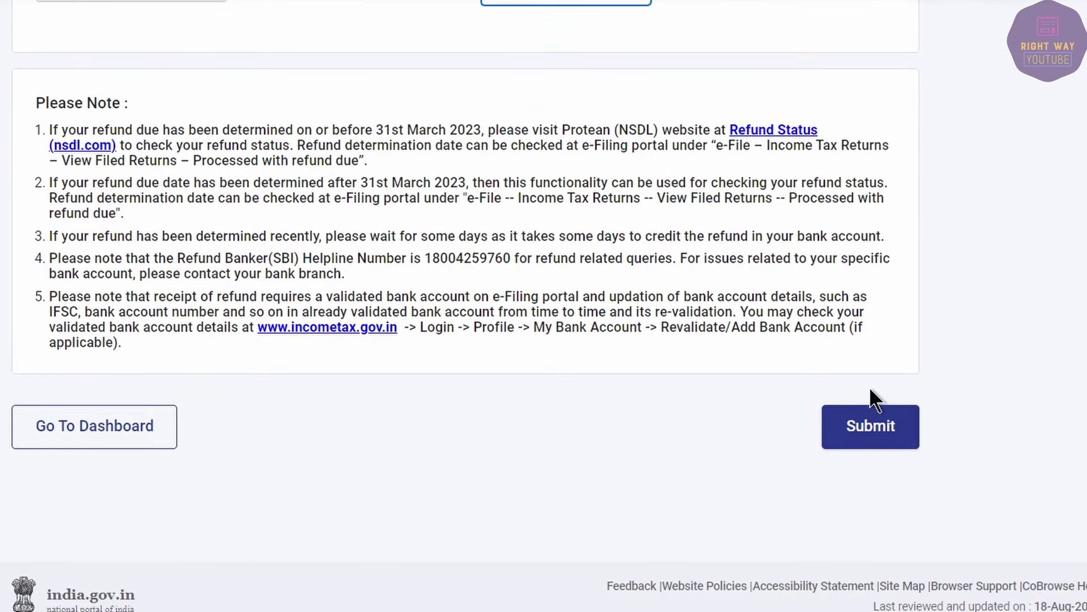
left_click(870, 427)
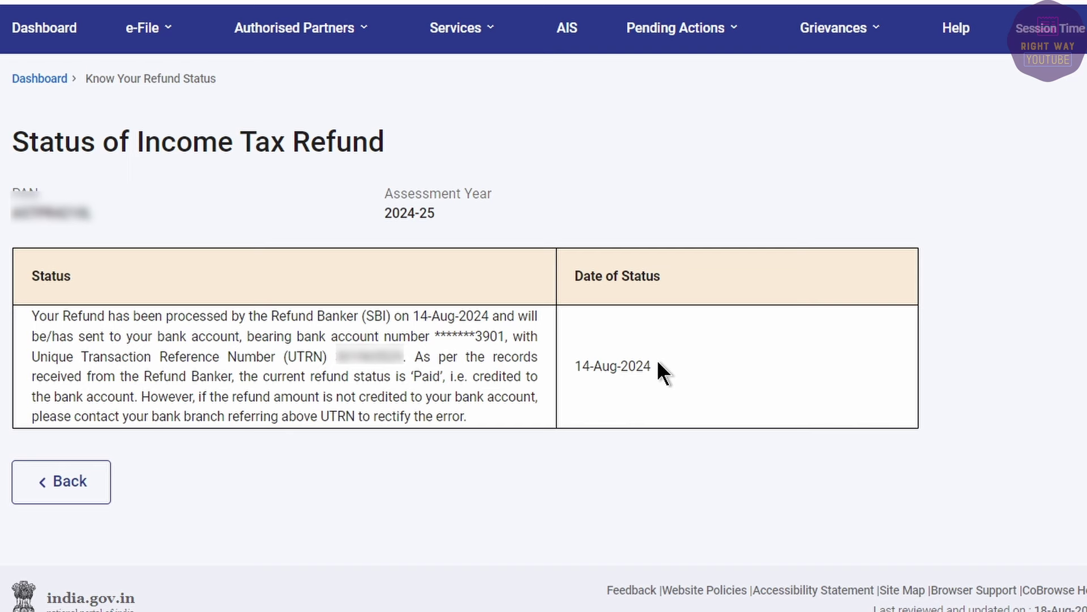
Open the list of filed income tax returns from the refund status result.
left_click(142, 28)
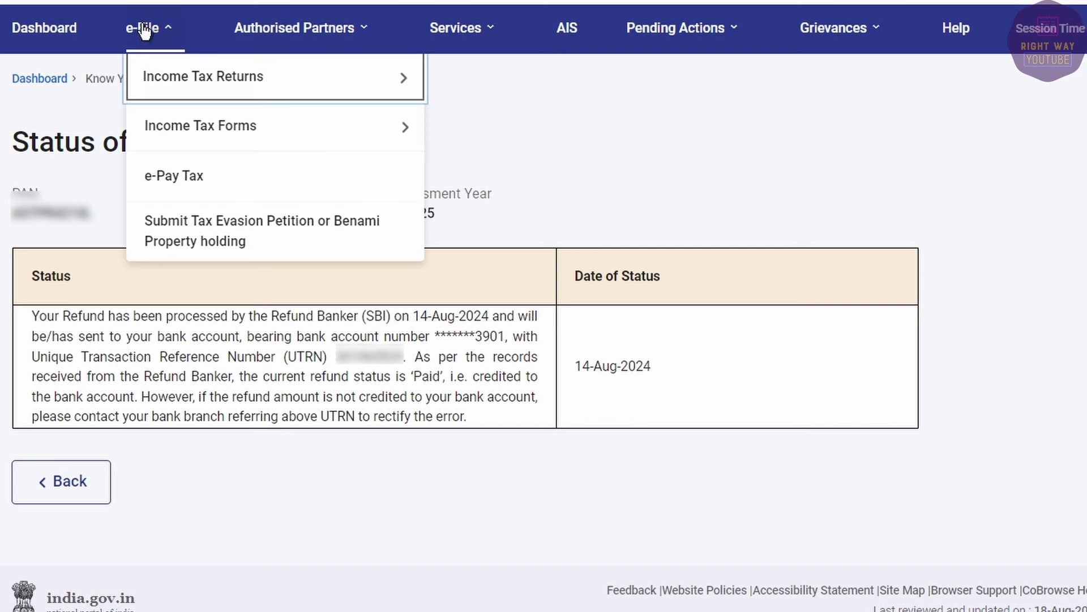
mouse_move(169, 75)
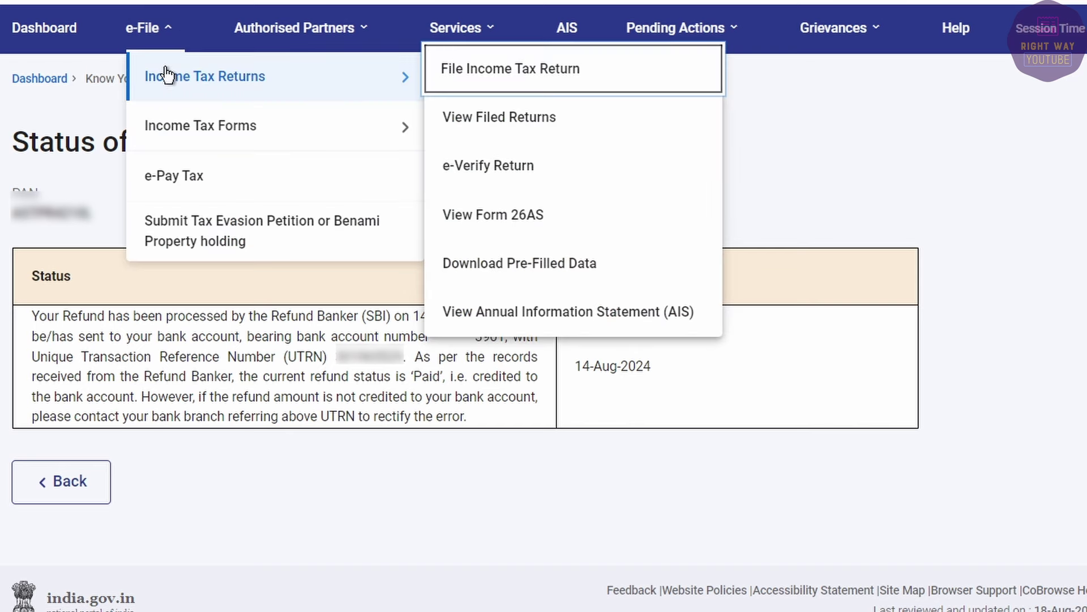
left_click(526, 126)
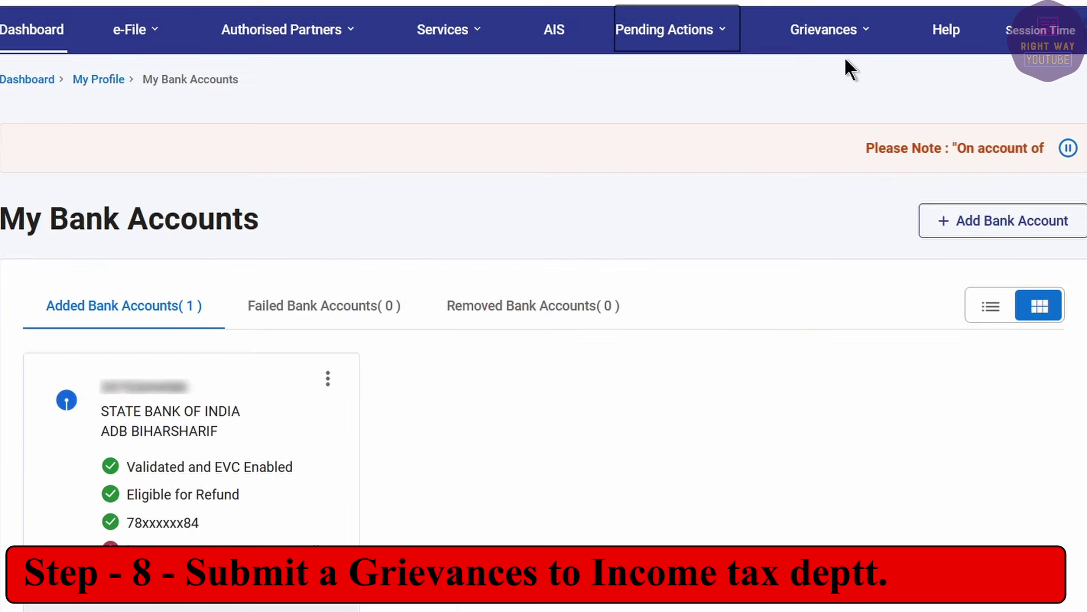
Start a grievance to department CPC-ITR with category PROCESSING and sub-category Others - Processing, and continue to its details.
left_click(833, 34)
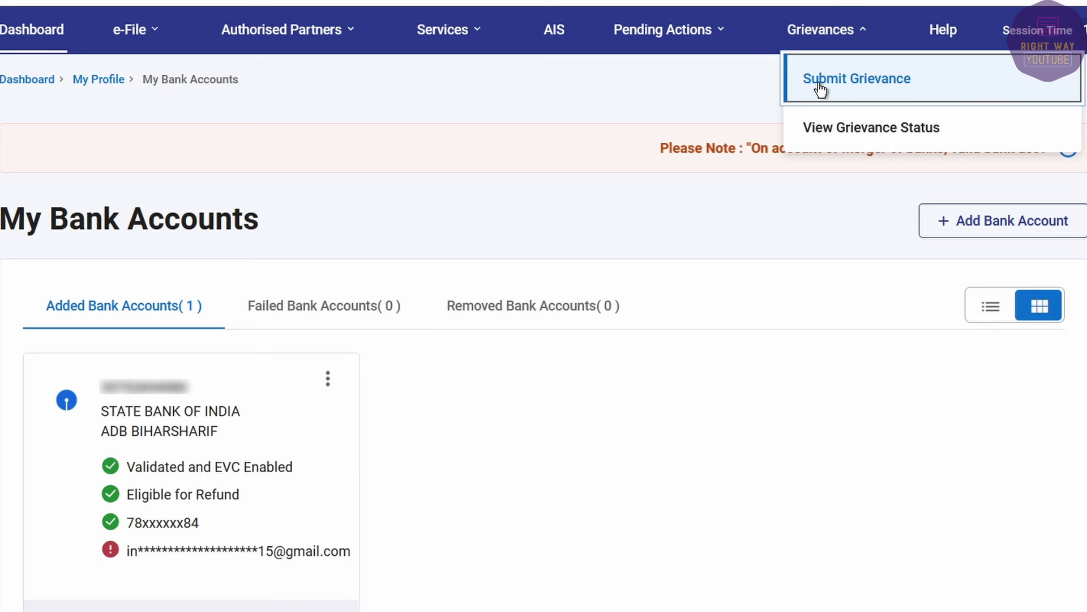
left_click(820, 83)
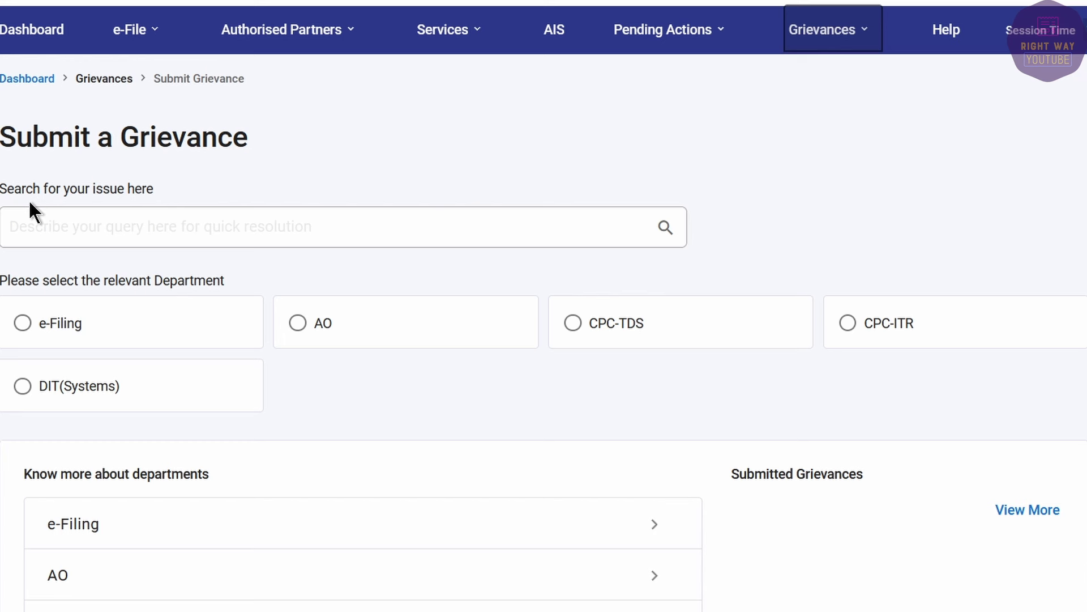
left_click(849, 324)
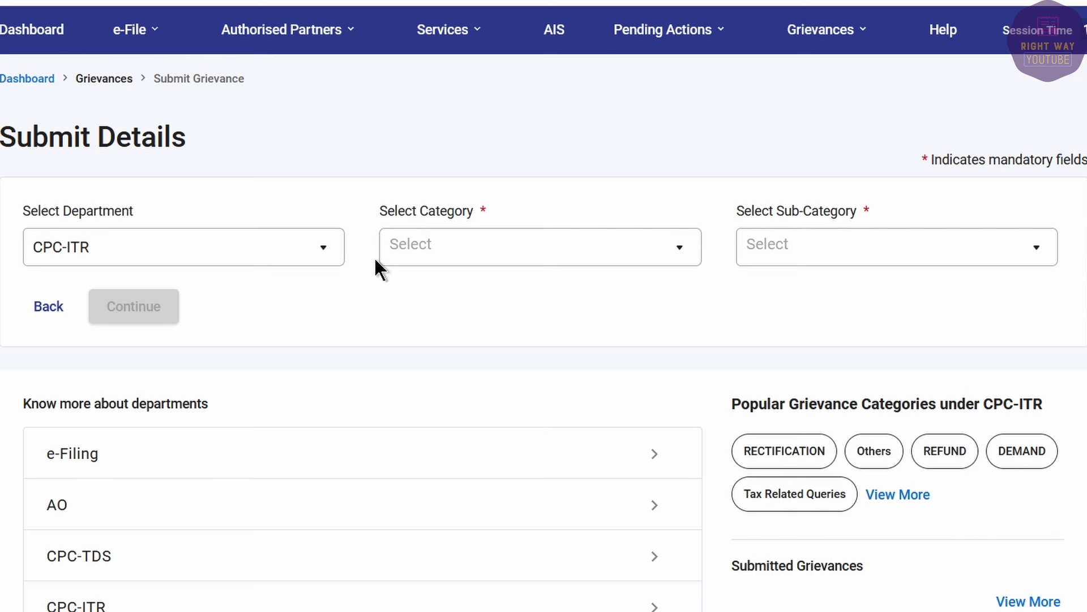
left_click(458, 244)
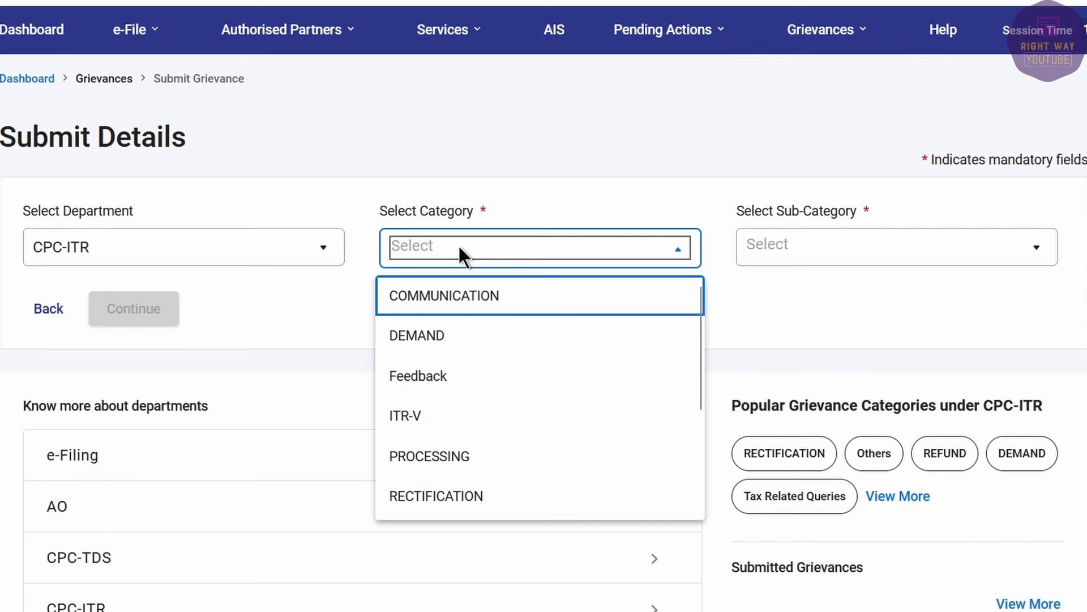
left_click(424, 458)
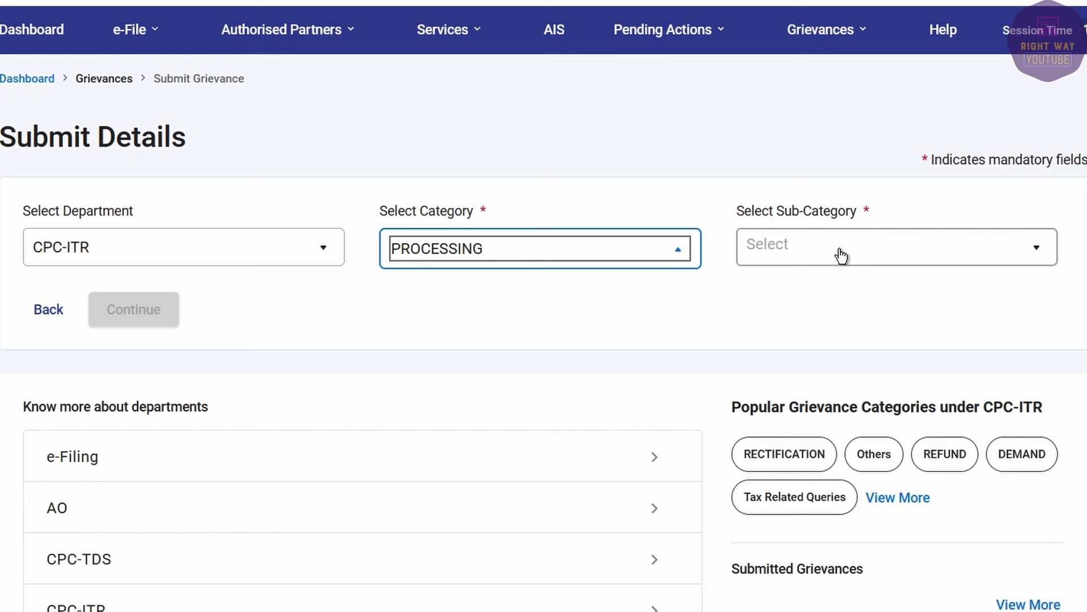
left_click(785, 257)
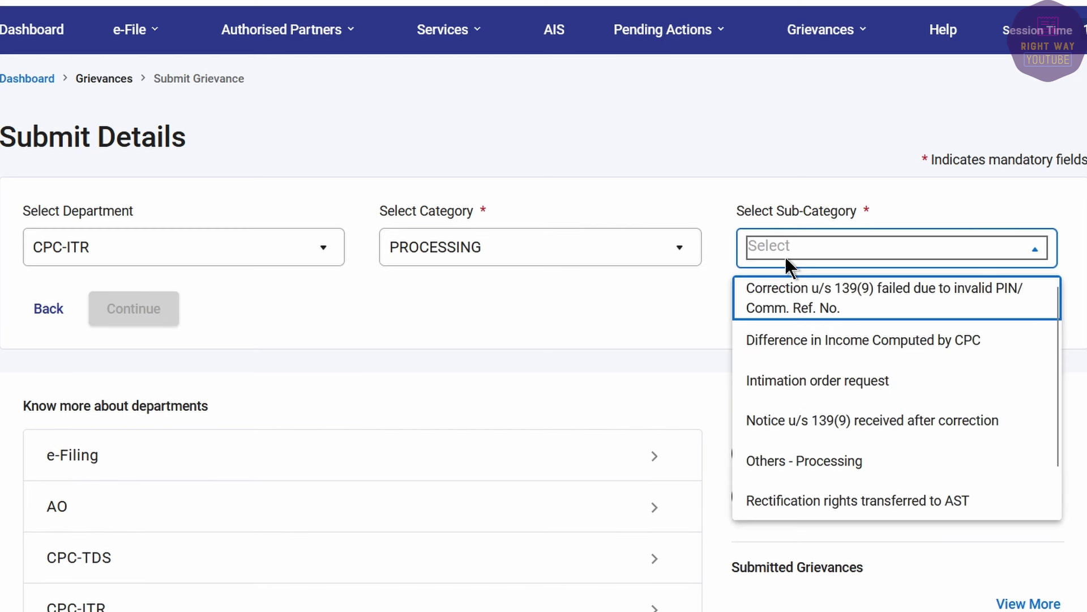
left_click(829, 461)
left_click(134, 309)
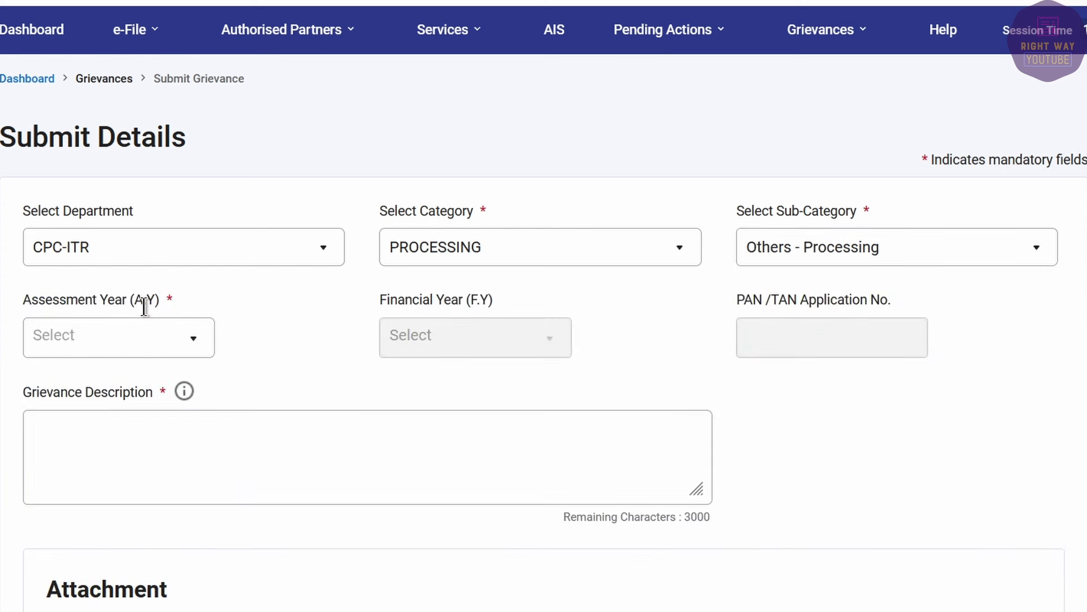
Set the assessment year to 2024-25 and paste a description that the ITR filed on 19-Jun-2024 is still in processing and the refund not credited.
left_click(92, 342)
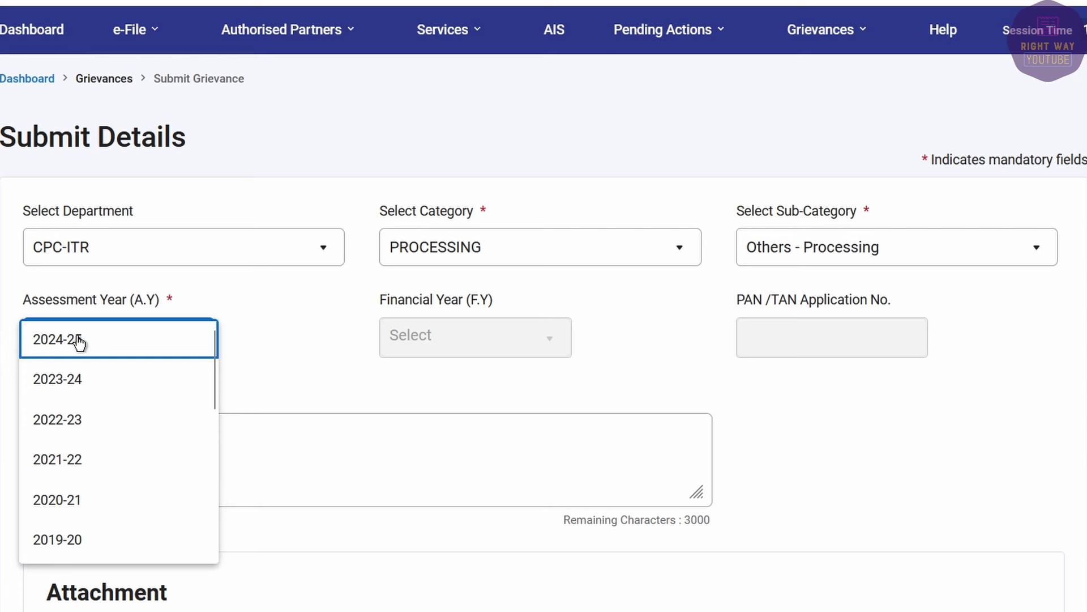
left_click(78, 342)
left_click(90, 439)
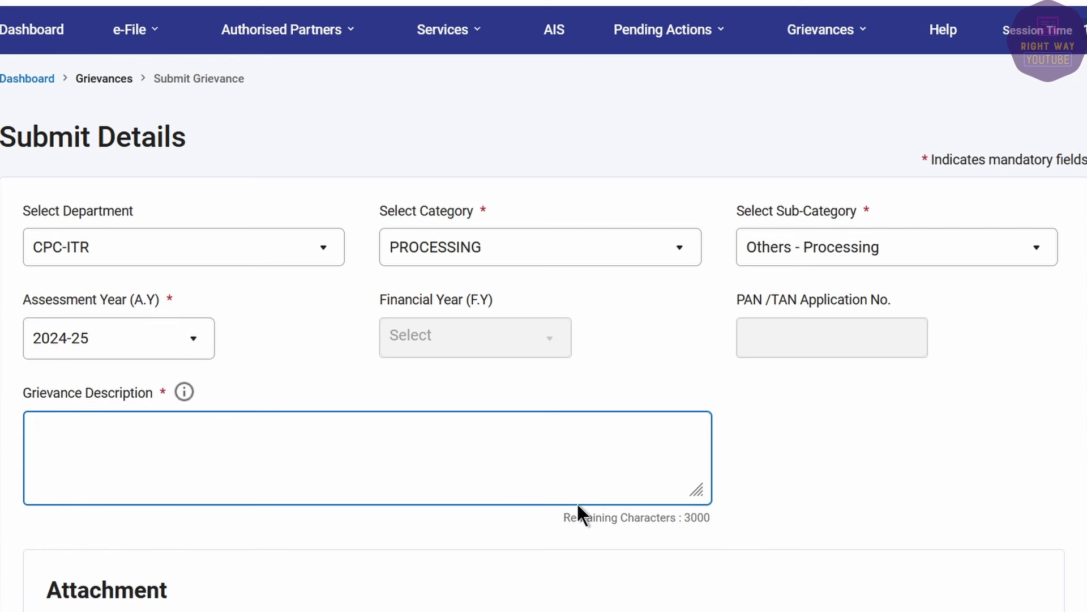
key("ctrl+v")
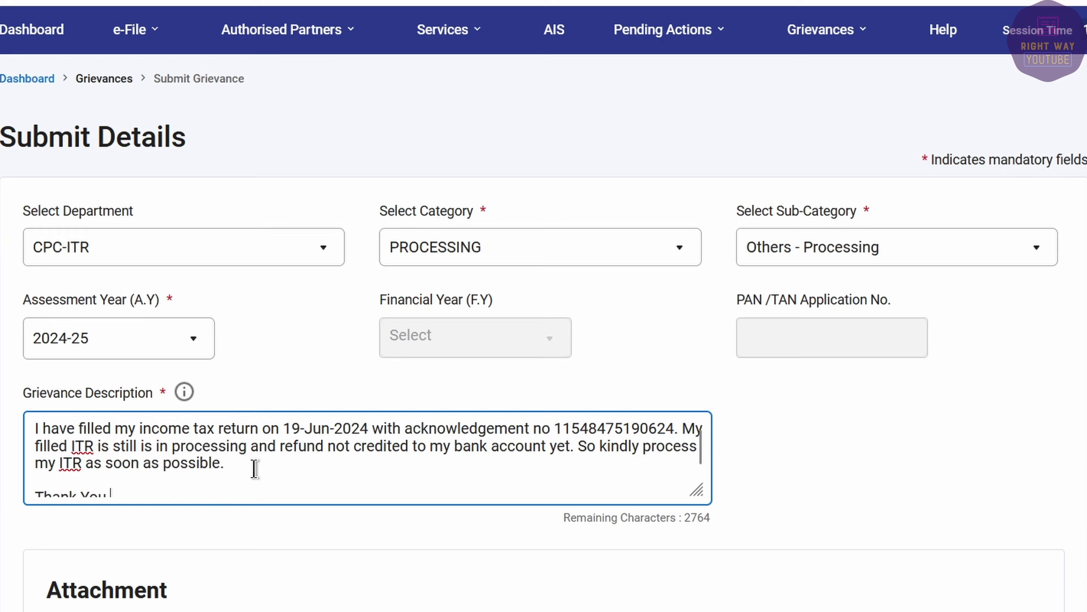
Submit the grievance without attachments and open the list of submitted grievances.
scroll(256, 468, "down", 1)
scroll(940, 459, "down", 8)
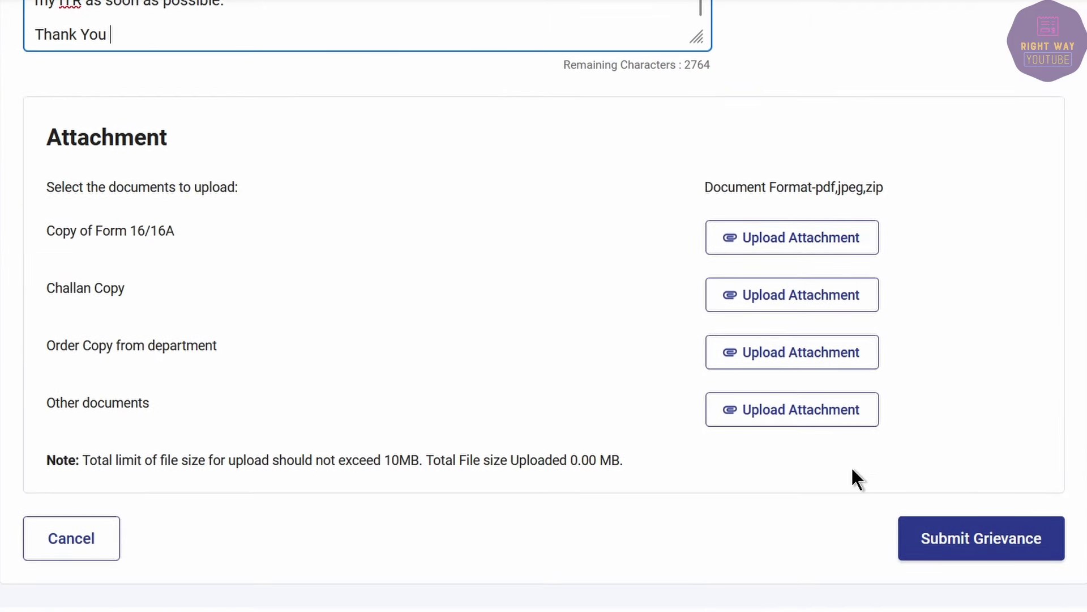
left_click(963, 541)
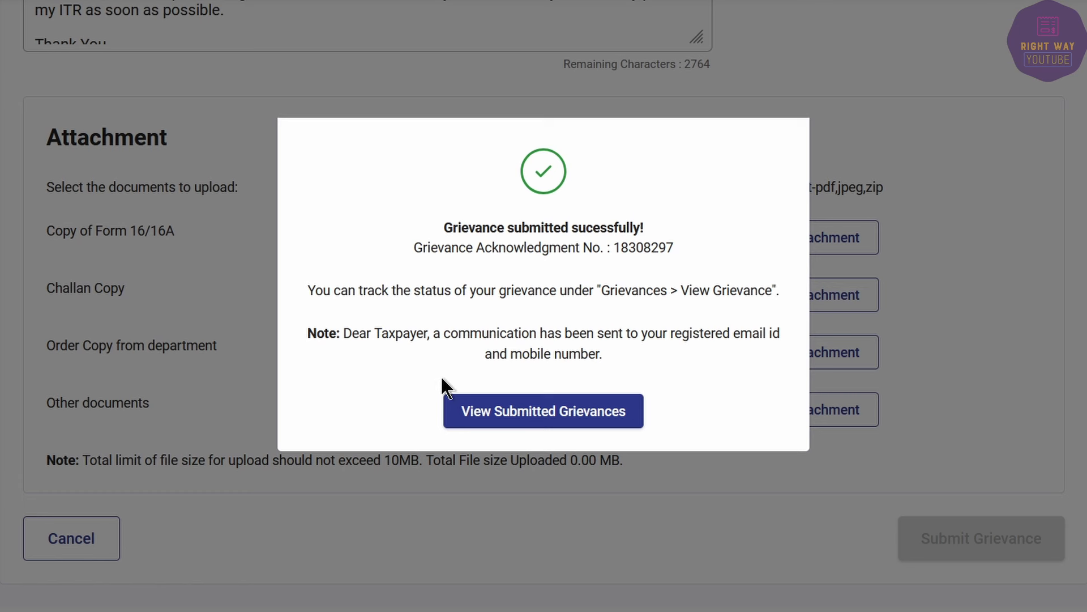
left_click(515, 412)
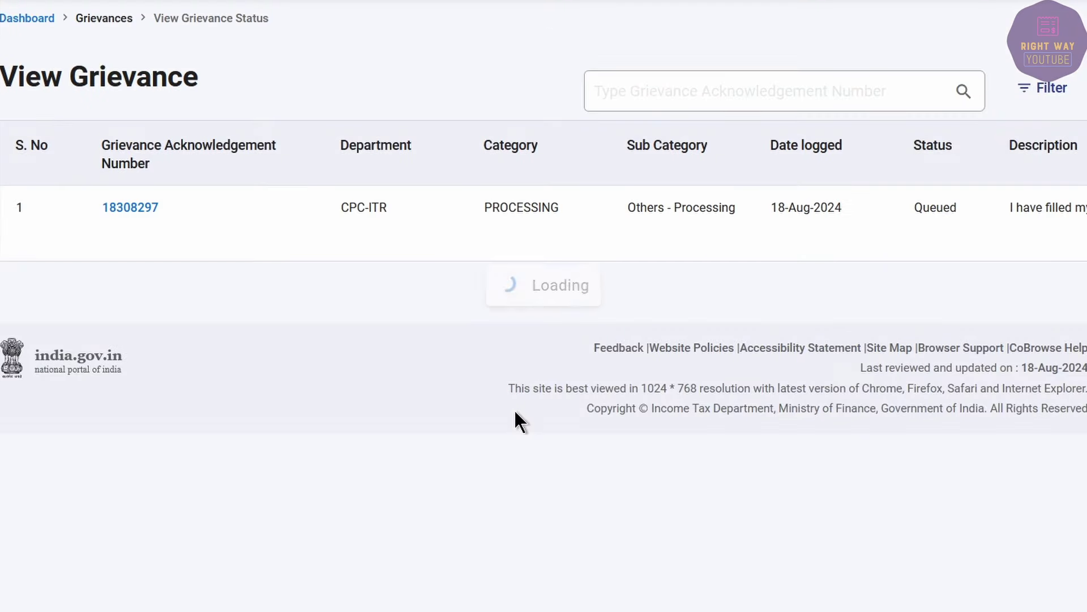